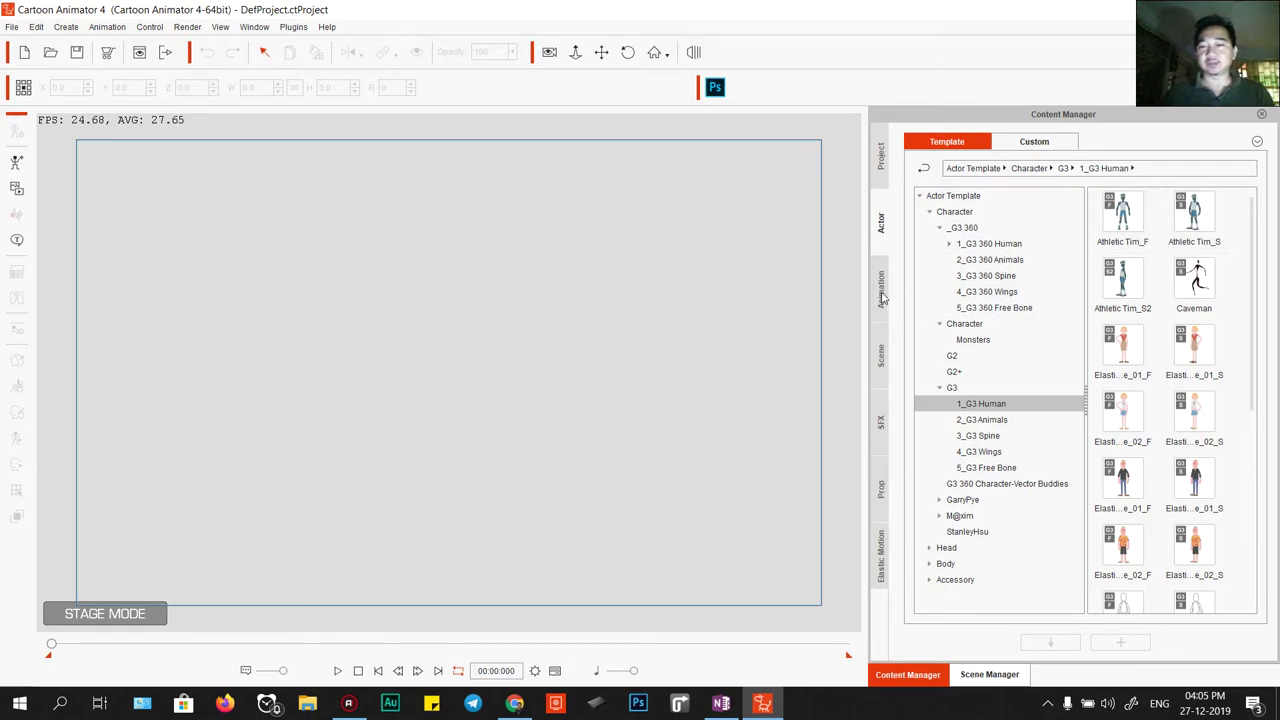
Examine the G3 Human motion templates, including the Caveman, Turners_Male, Vogue Figures_Female and Vogue Figures_Male sets
left_click(881, 292)
left_click(930, 212)
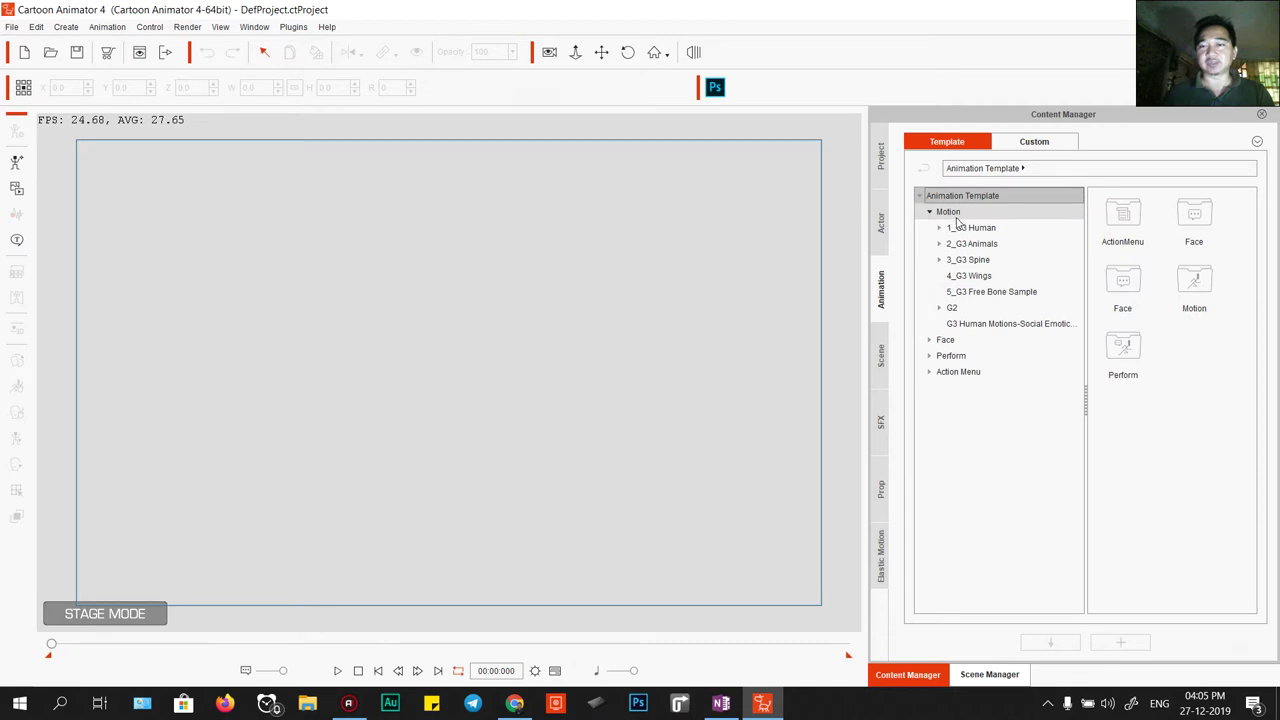
left_click(952, 213)
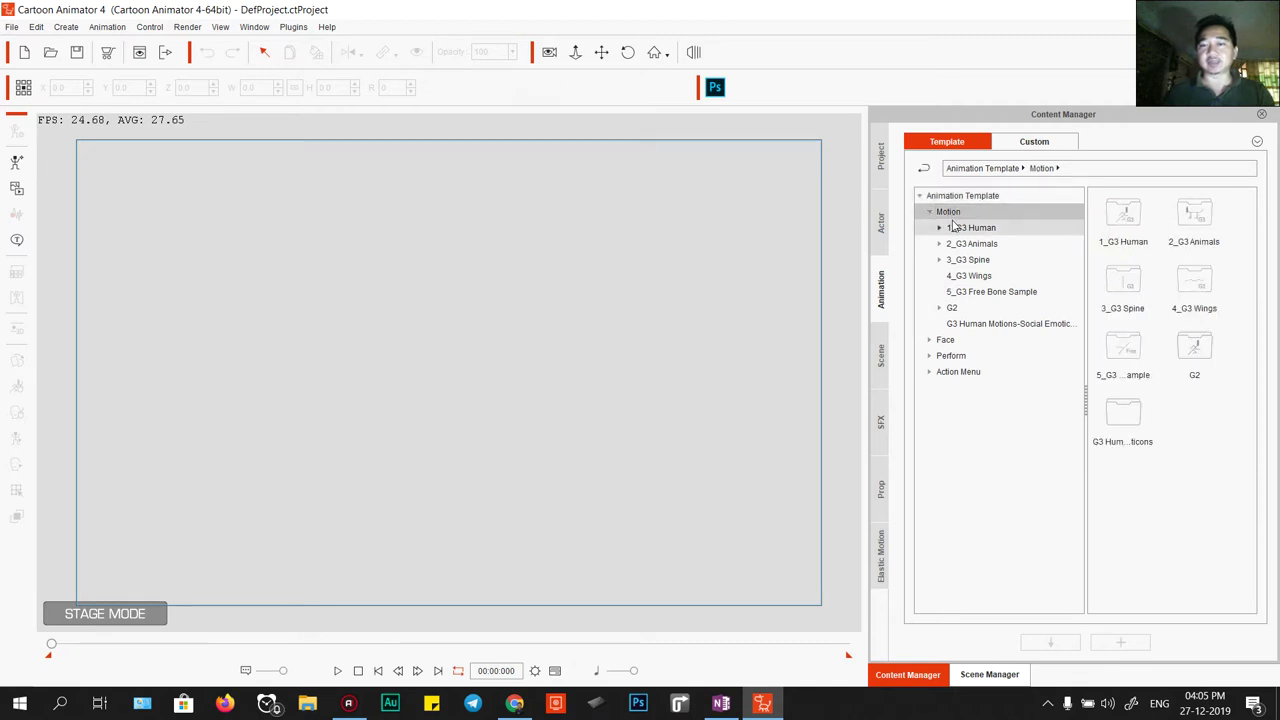
left_click(939, 228)
left_click(966, 280)
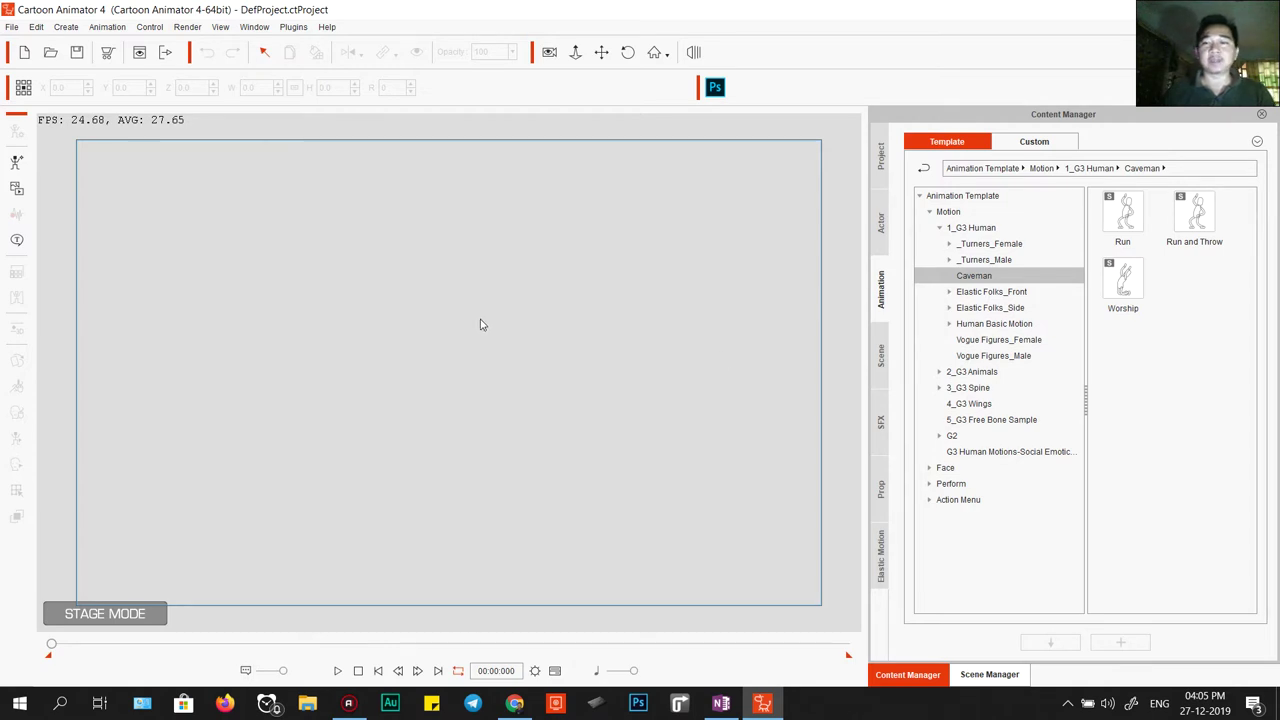
left_click(949, 259)
left_click(976, 276)
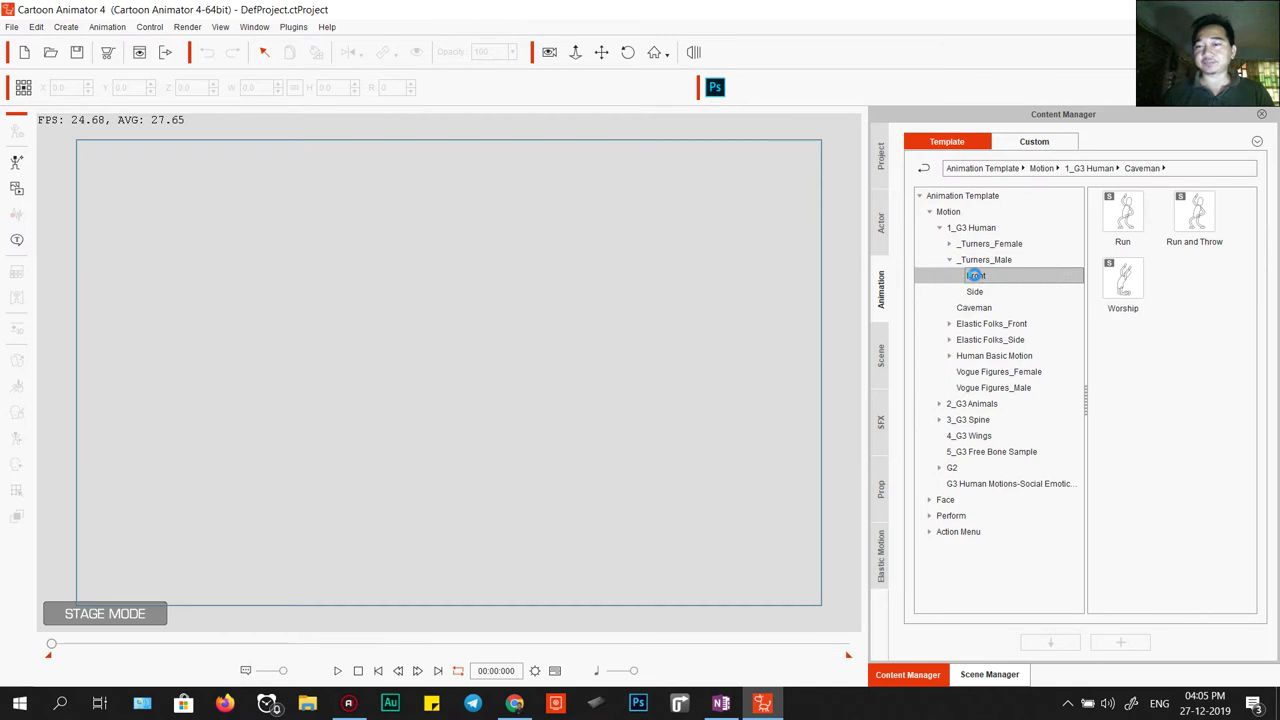
left_click(991, 371)
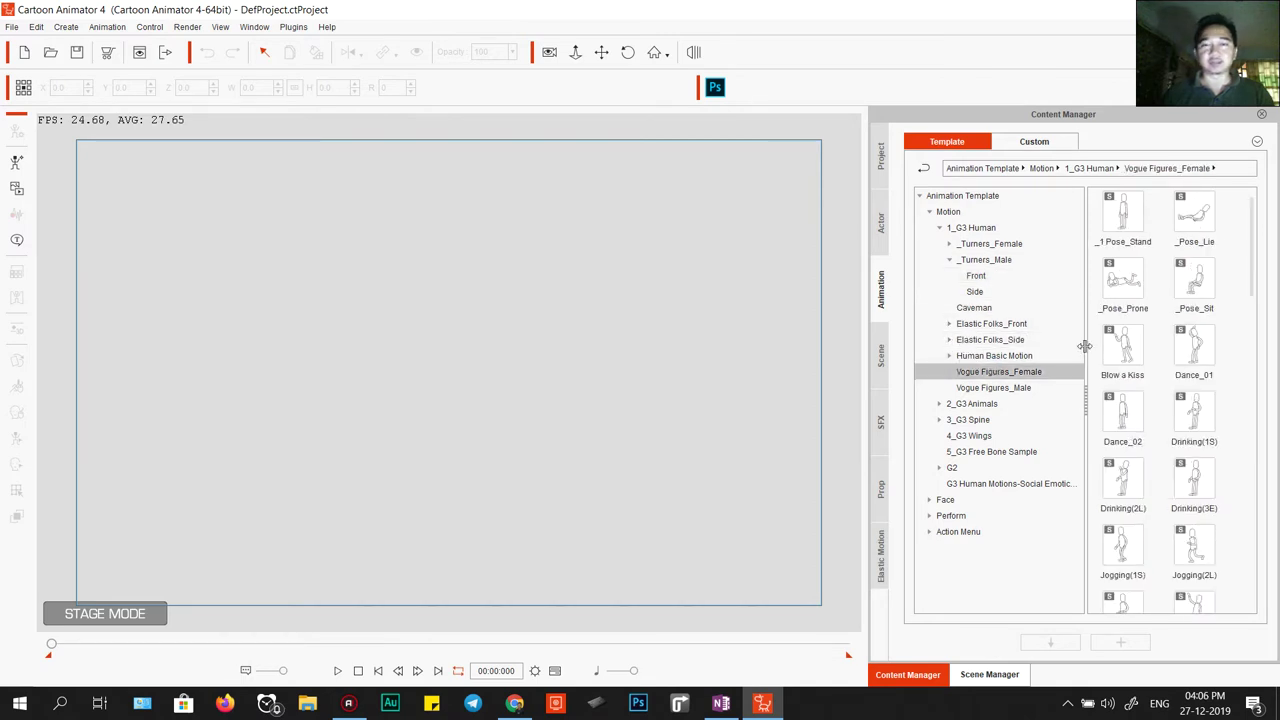
left_click(993, 388)
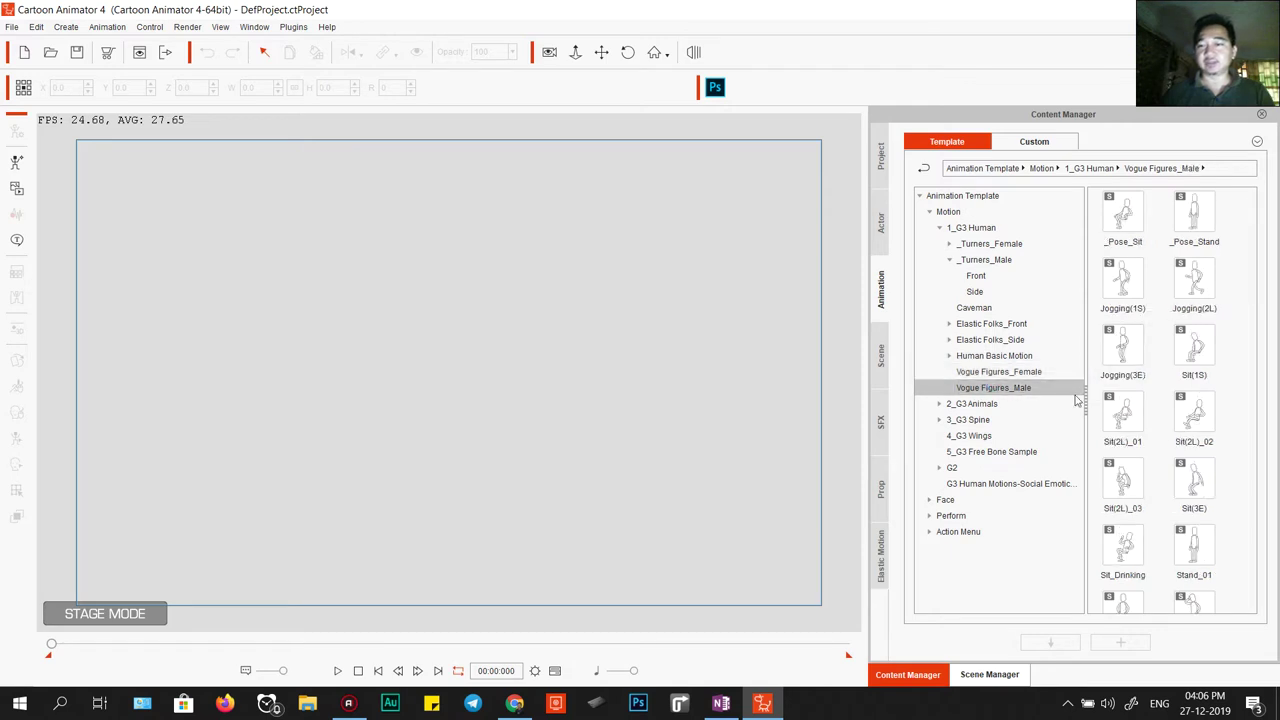
scroll(1120, 432, "down", 5)
scroll(1127, 440, "down", 1)
Examine the motion templates for G3 Animals, G3 Wings, G3 Free Bone Sample and G3 Human Motions-Social Emoticons
left_click(939, 404)
left_click(962, 420)
left_click(962, 484)
left_click(962, 499)
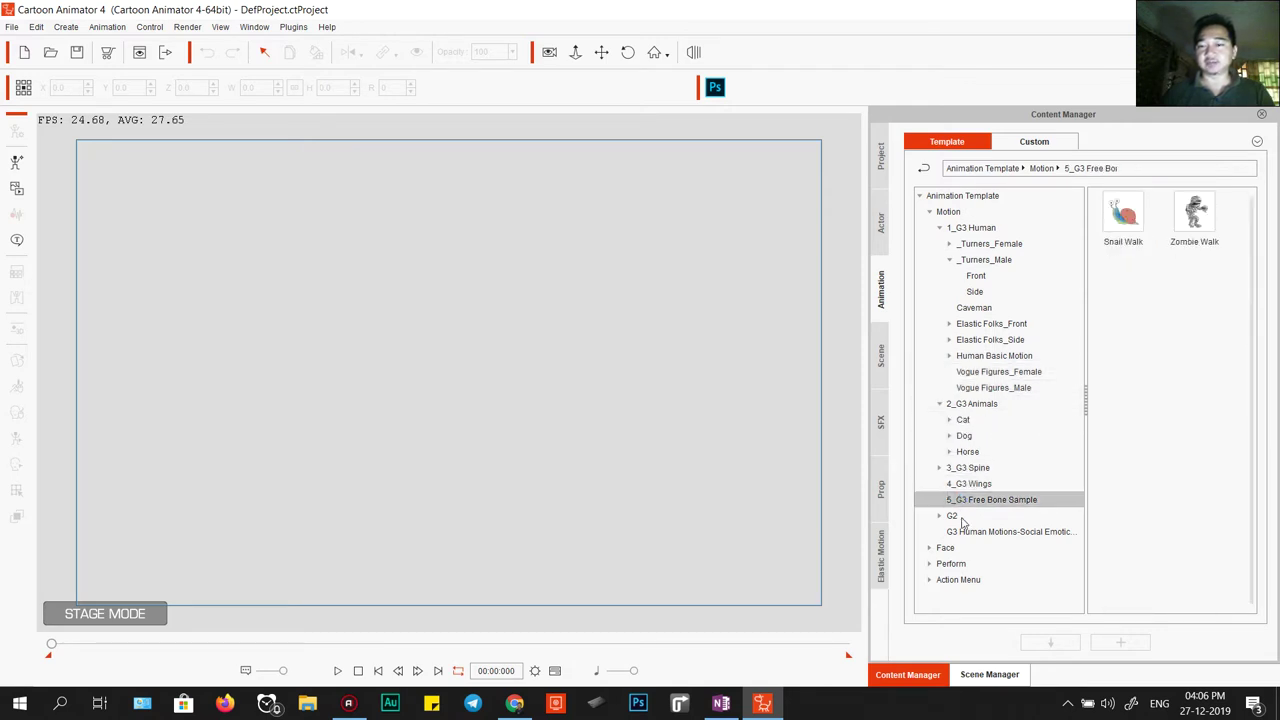
left_click(962, 530)
scroll(1160, 446, "down", 10)
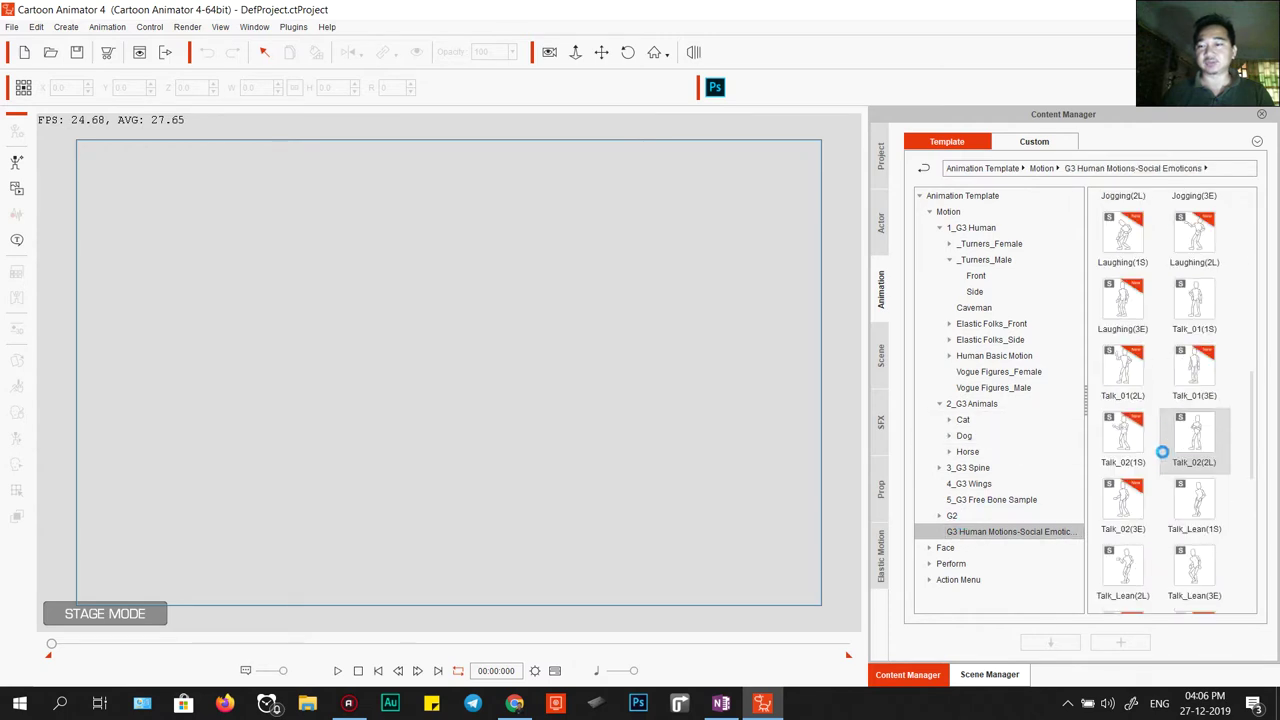
Look through the front-view motions of the Turners_Female set under G3 Human
left_click(975, 228)
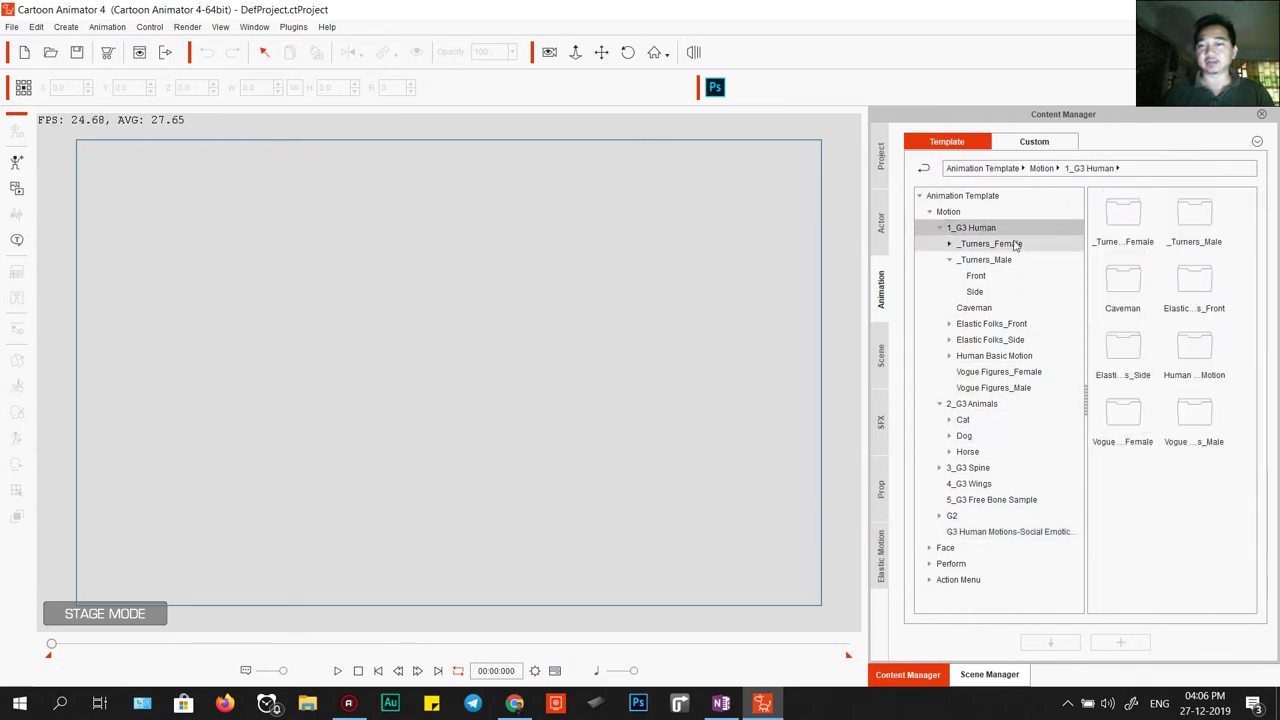
left_click(950, 244)
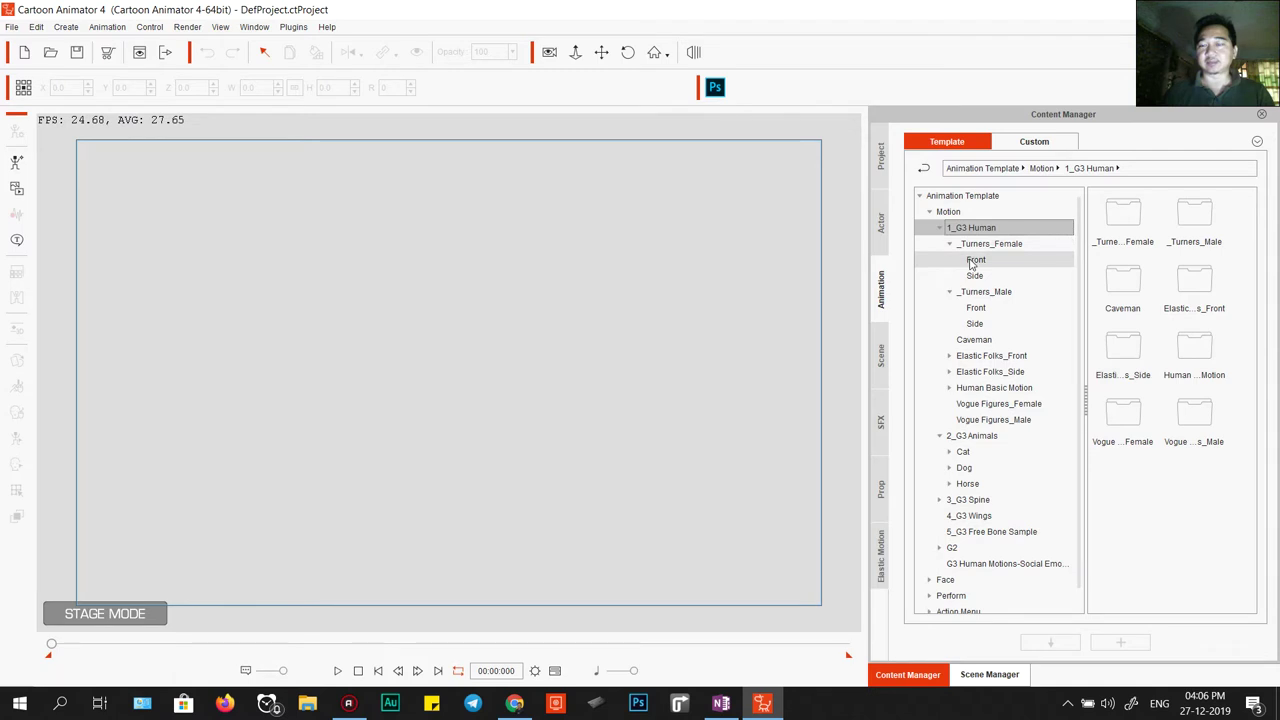
left_click(974, 260)
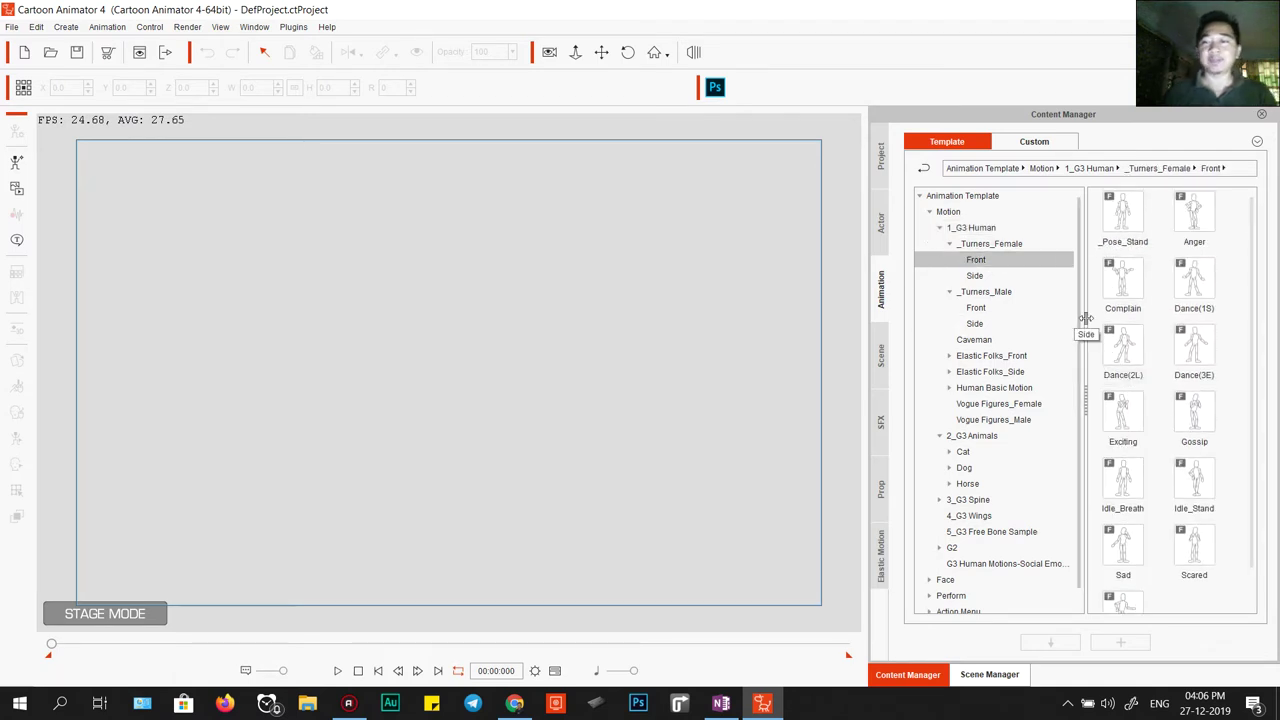
scroll(1127, 424, "down", 1)
scroll(1125, 420, "up", 1)
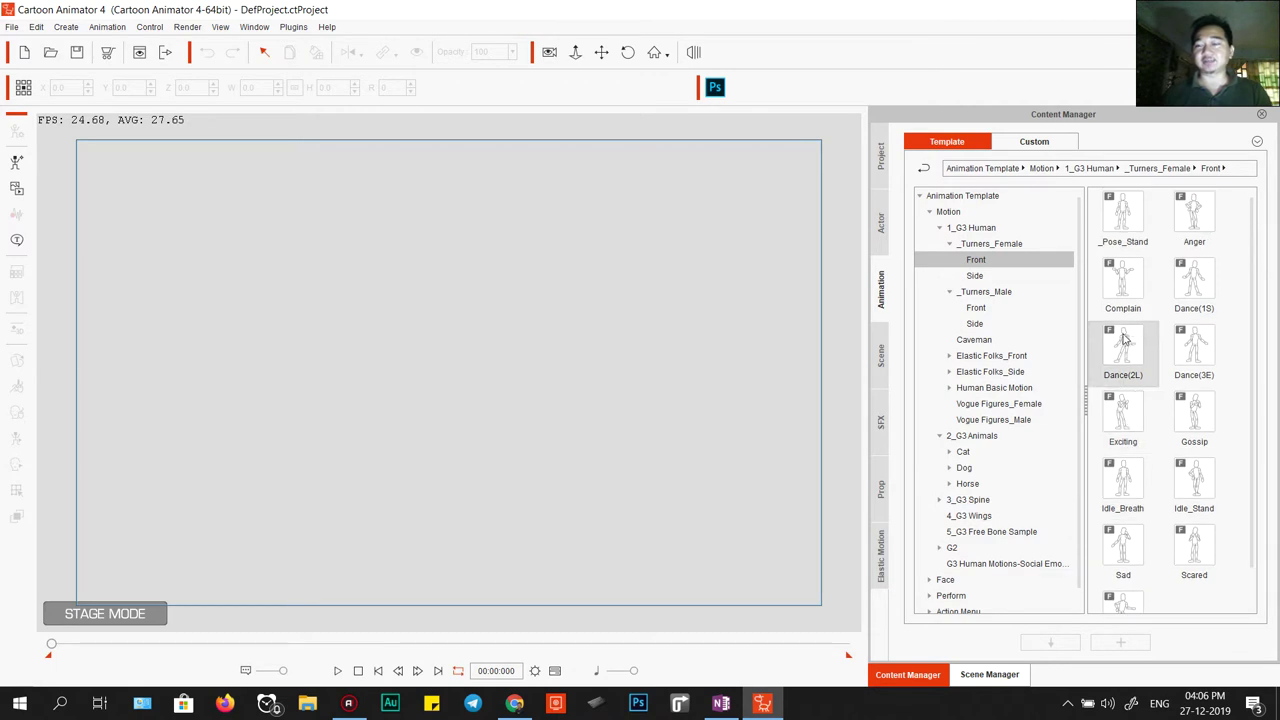
Add the Athletic Tim_S actor from the G3 Human characters to the stage and position it at about X -3.5, Y 18.7
left_click(884, 228)
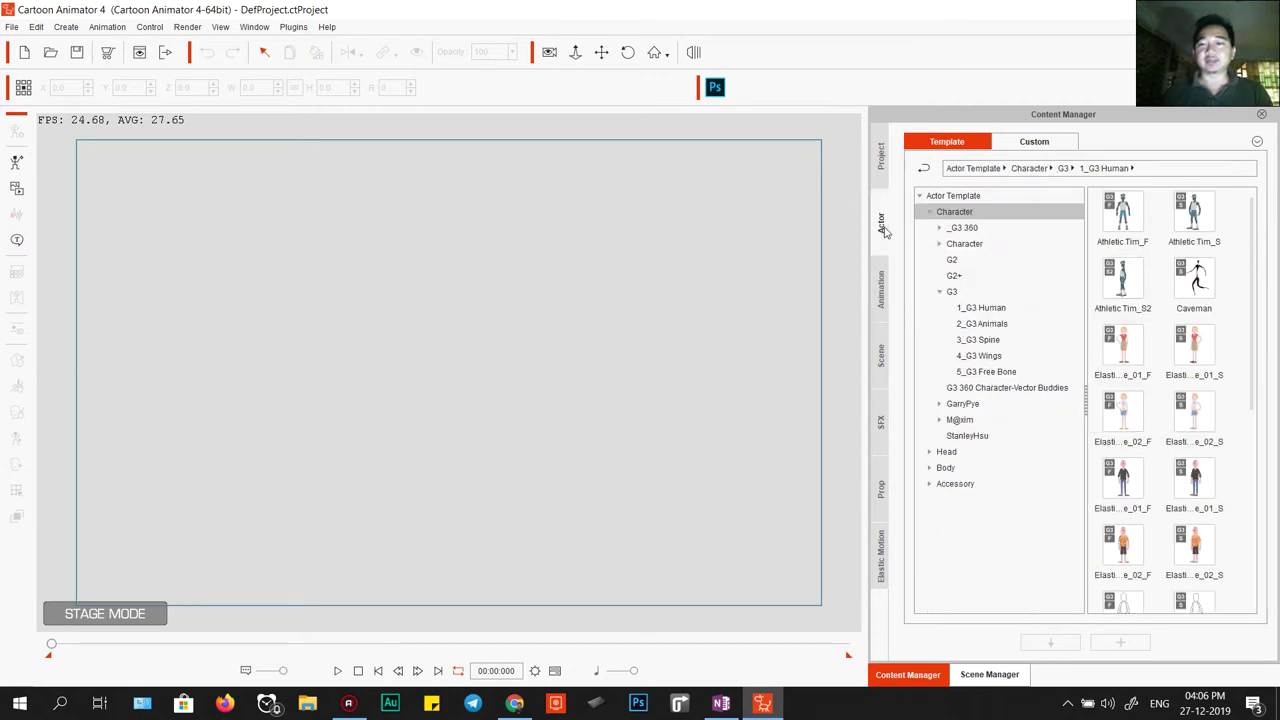
left_click(950, 214)
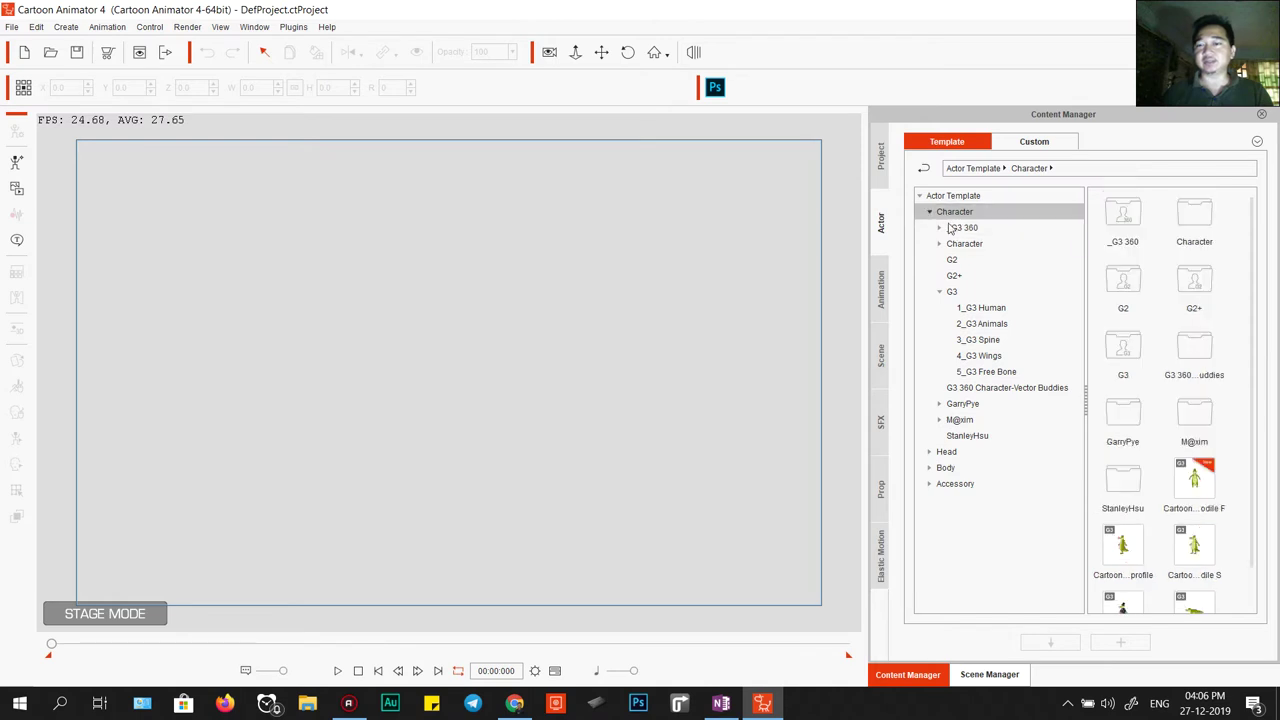
left_click(951, 293)
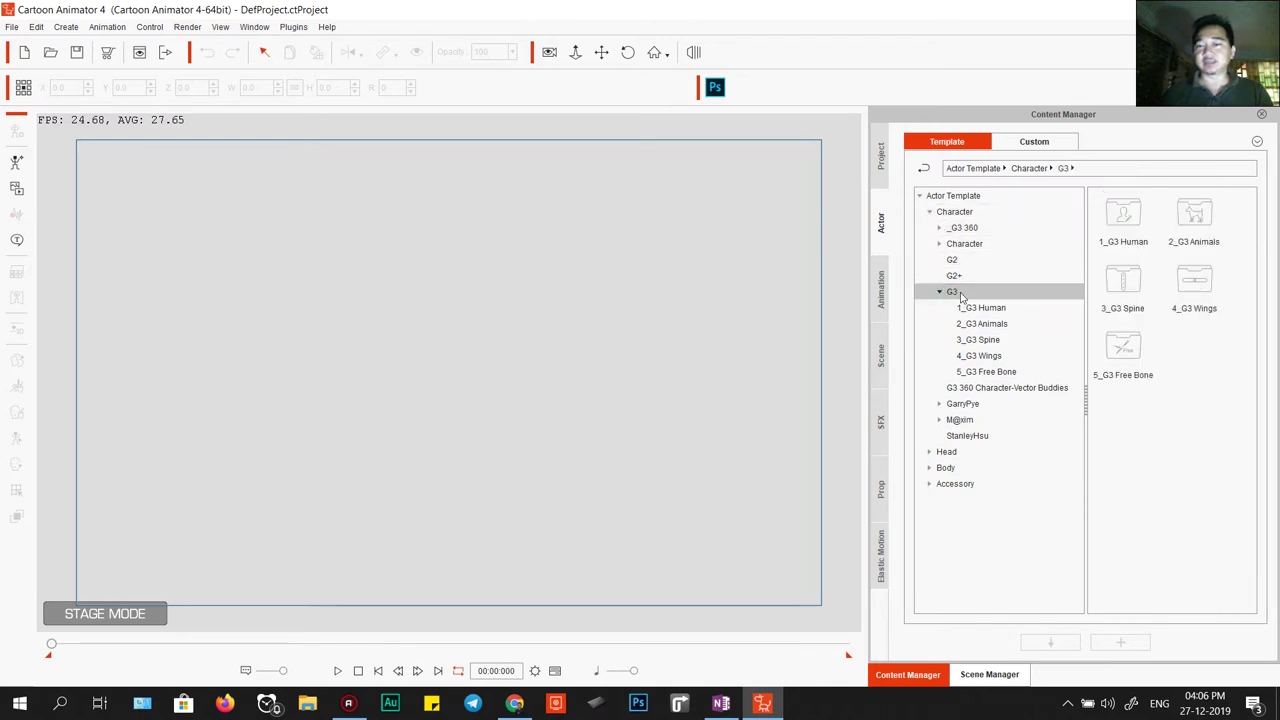
left_click(981, 308)
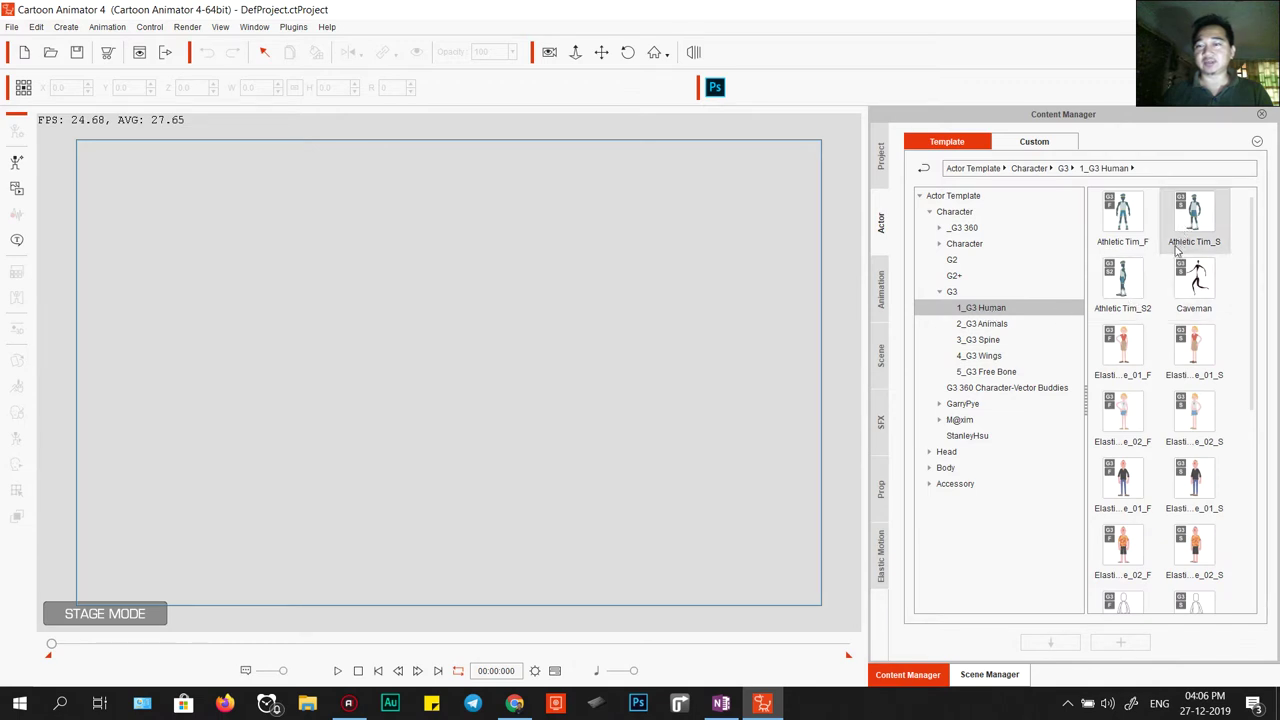
left_click_drag(1204, 245, 481, 282)
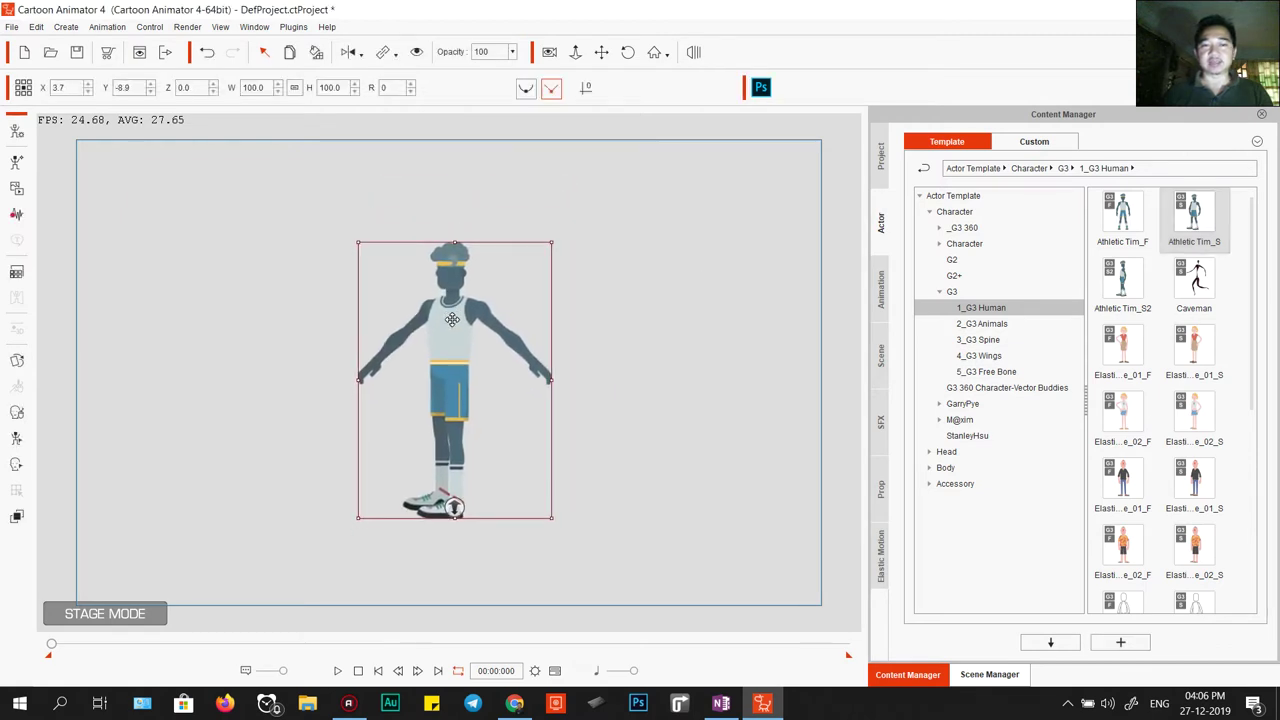
left_click_drag(452, 318, 445, 287)
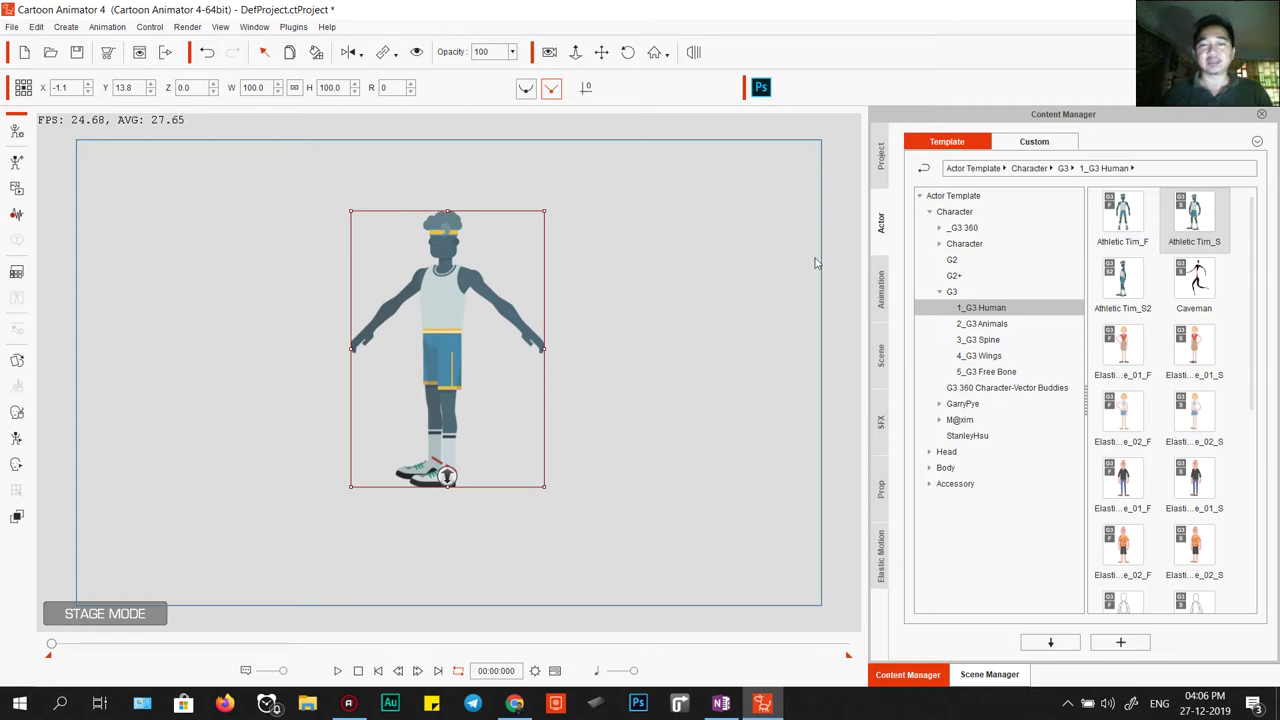
left_click_drag(436, 283, 433, 276)
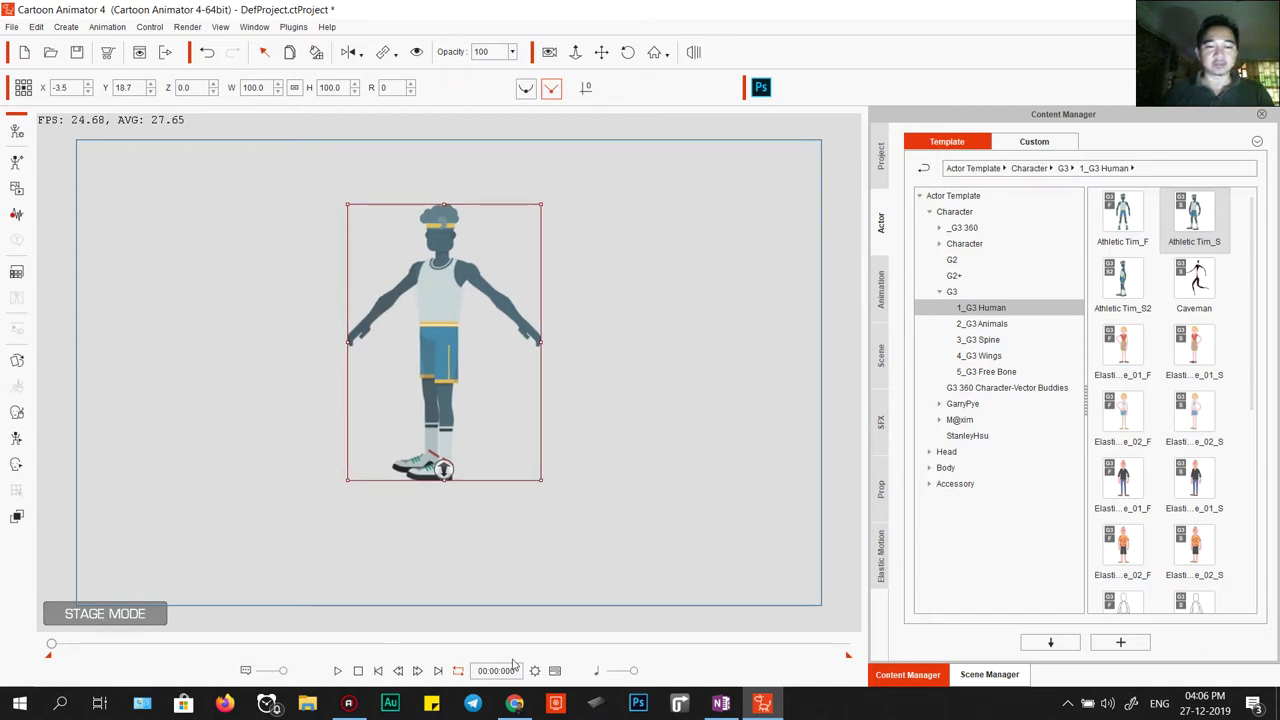
Show the timeline and display the Motion track of Athletic Tim_S
left_click(555, 671)
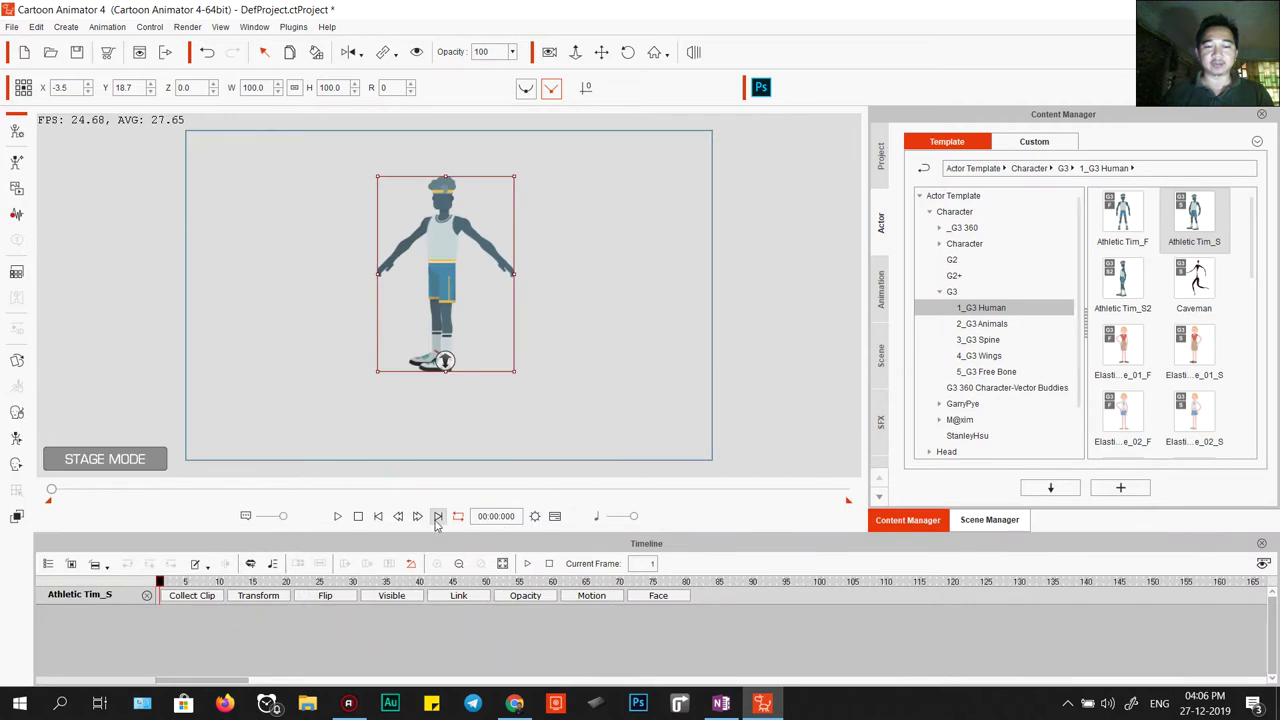
left_click(646, 563)
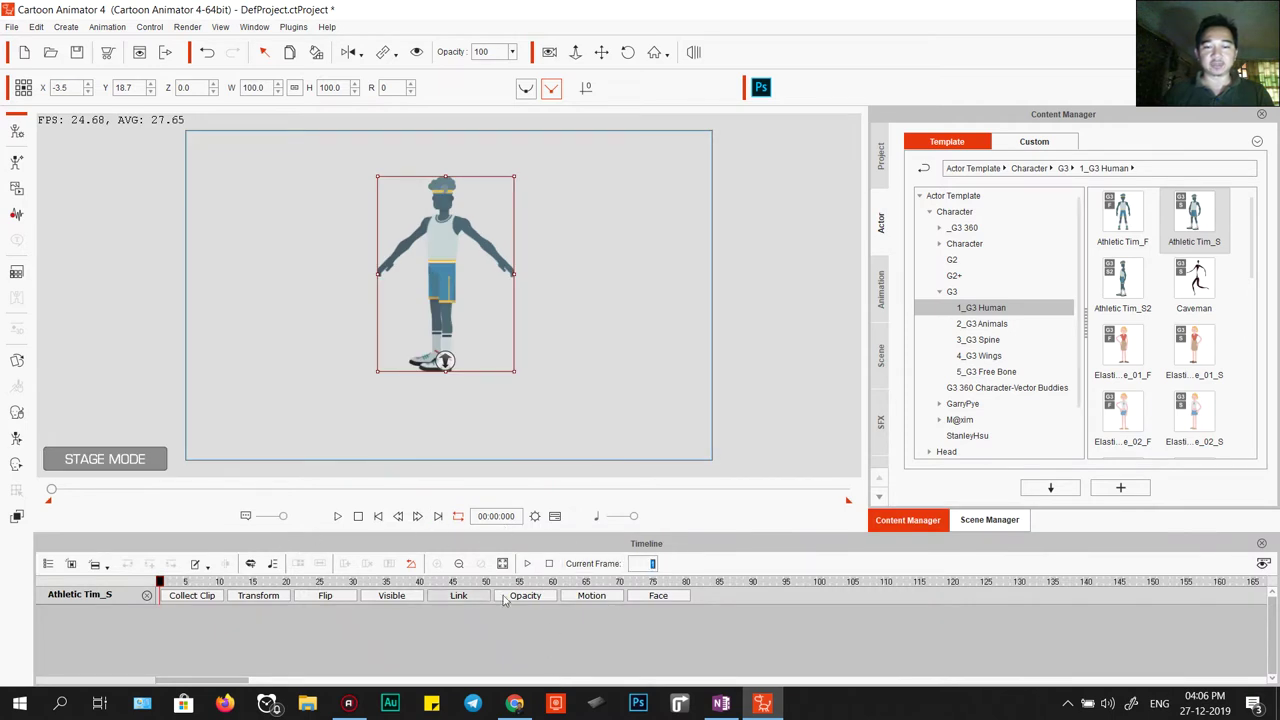
left_click(584, 600)
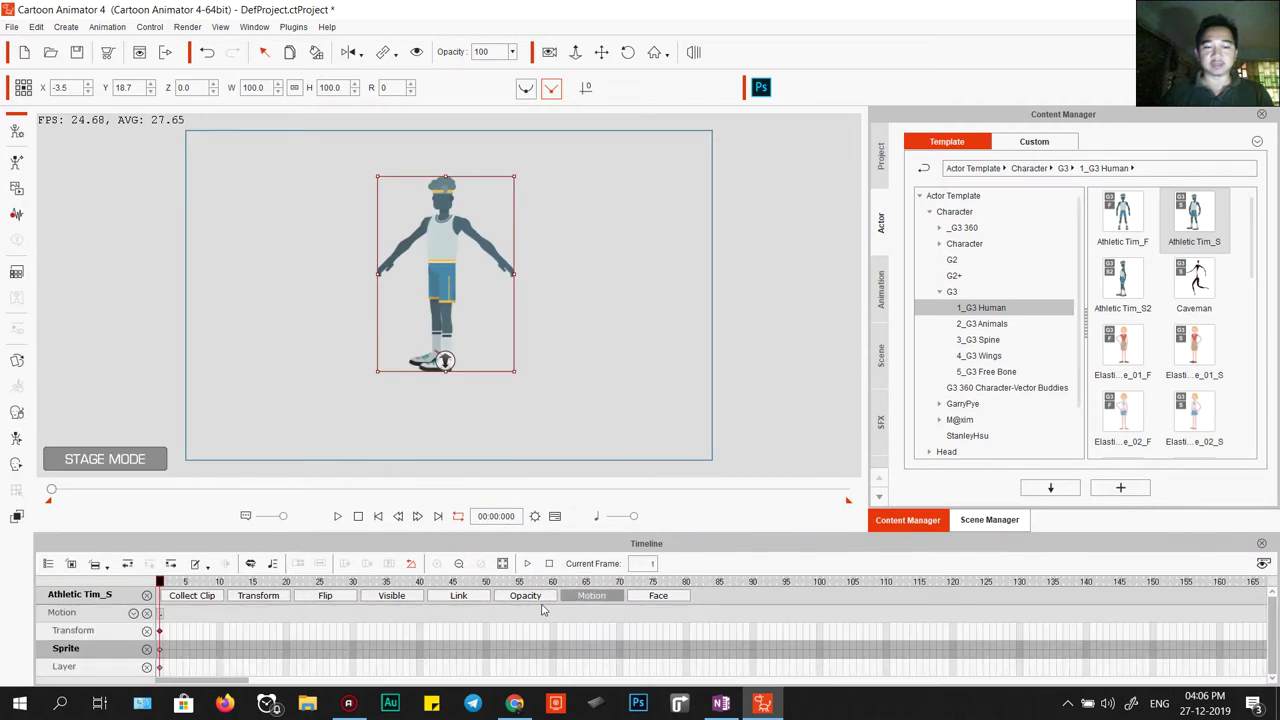
Apply the Walk(1S) motion from the Elastic Folks_Side Move set to Athletic Tim_S at the start of the timeline
left_click(881, 290)
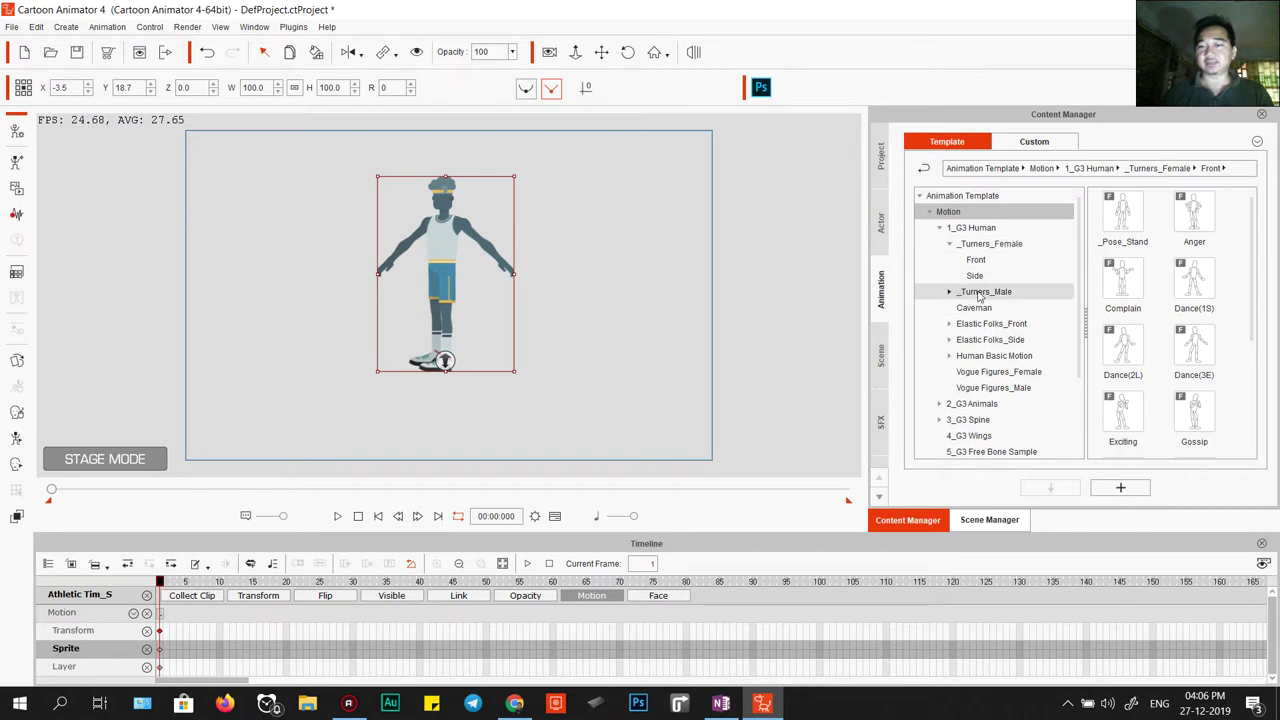
left_click(950, 340)
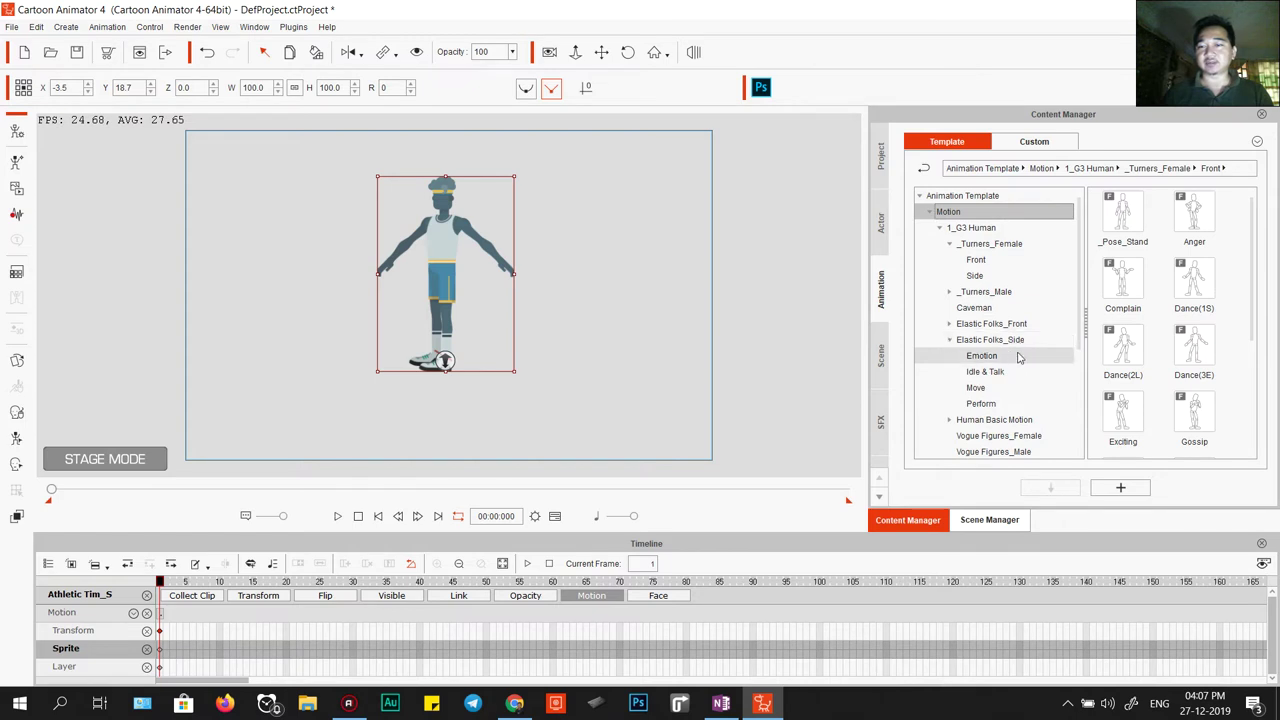
left_click(976, 390)
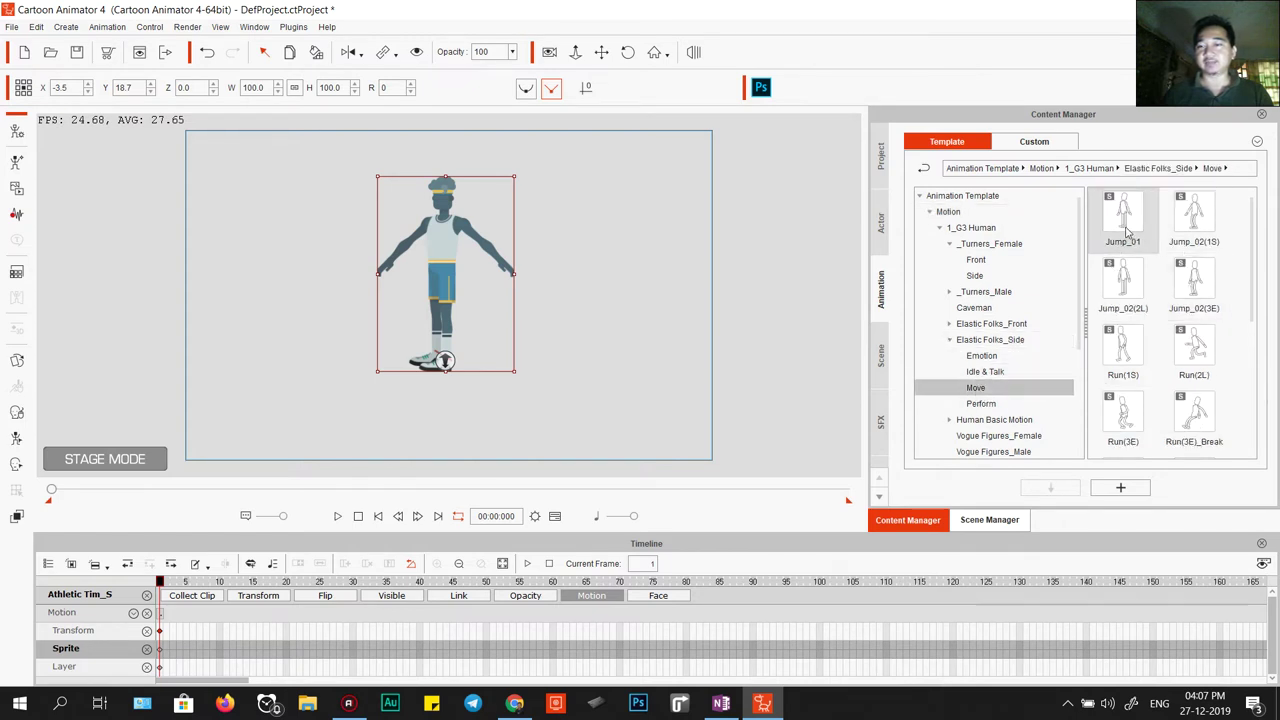
scroll(1252, 272, "down", 3)
left_click_drag(1252, 272, 1247, 372)
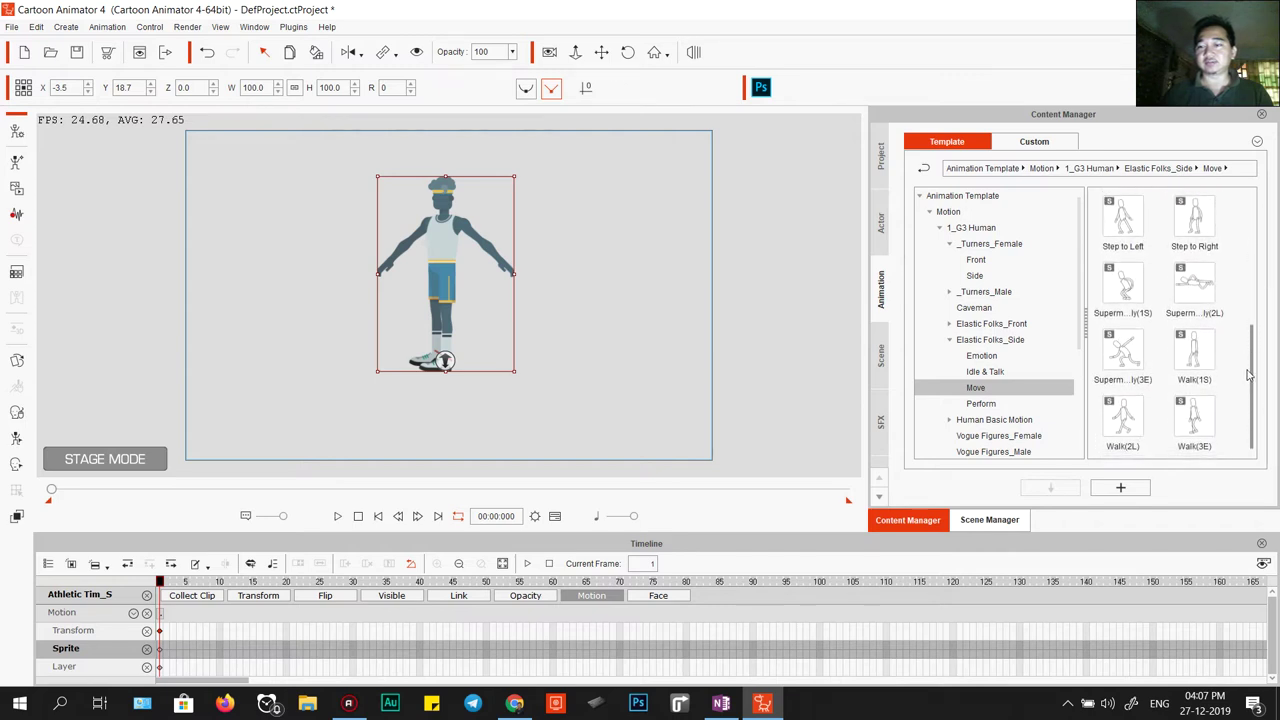
left_click_drag(1194, 355, 436, 256)
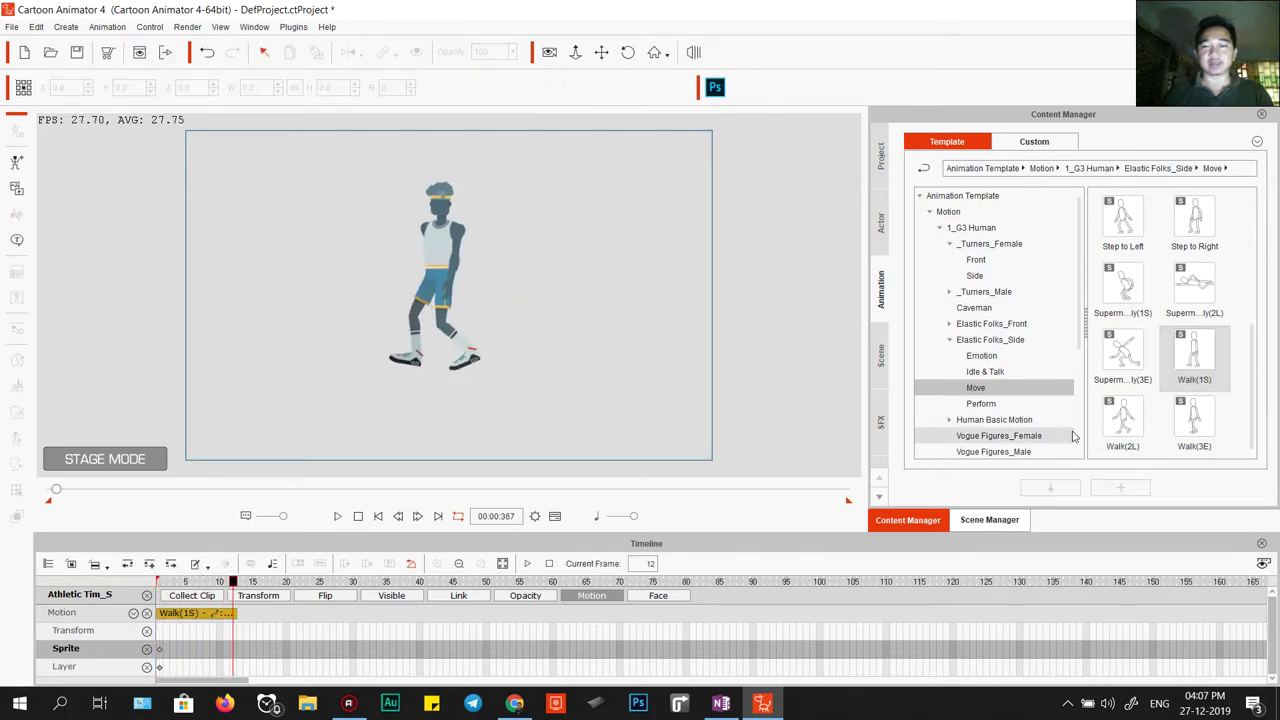
Append three Walk(2L) loop motions and a closing Walk(3E) motion to Athletic Tim_S
left_click_drag(1115, 418, 437, 248)
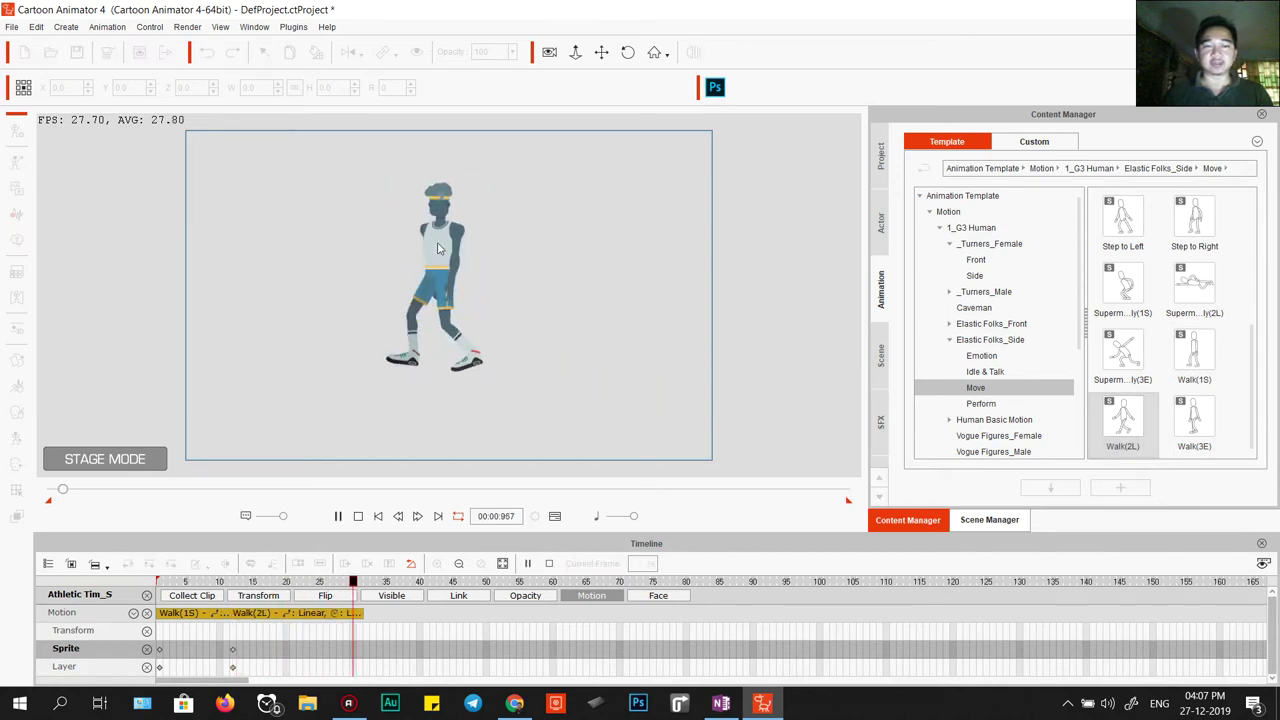
left_click_drag(1125, 430, 463, 283)
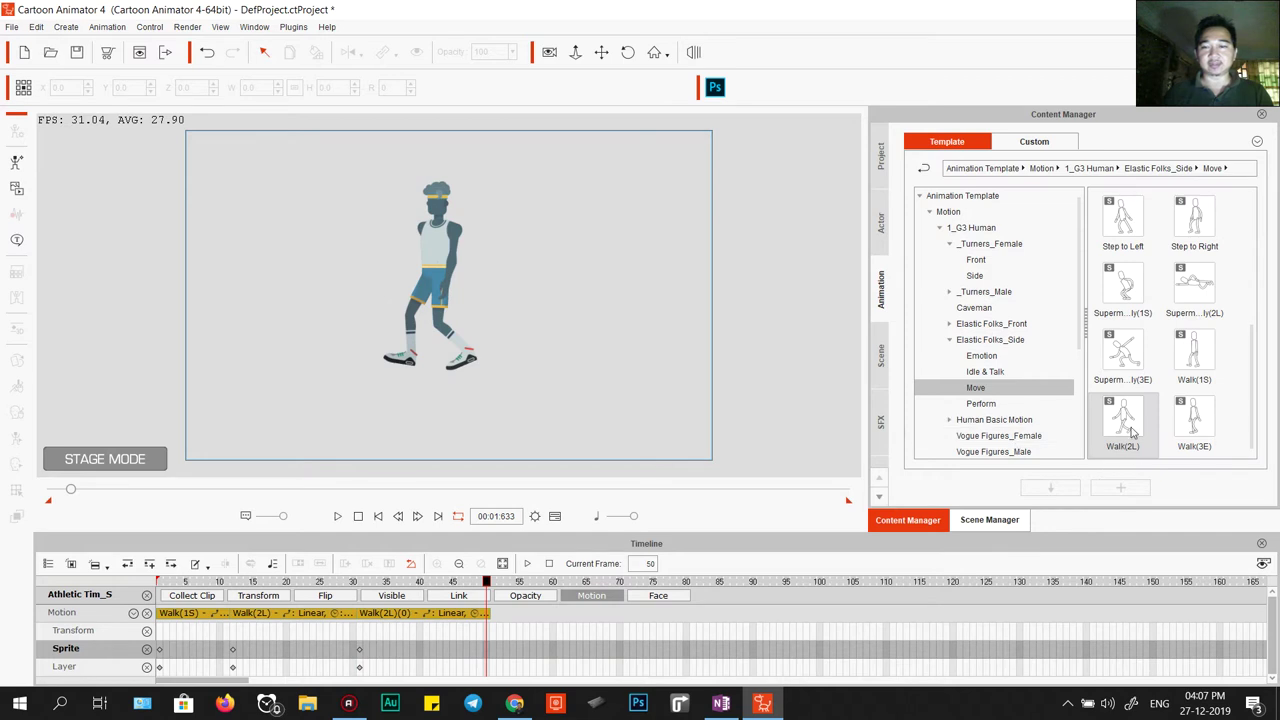
left_click(462, 255)
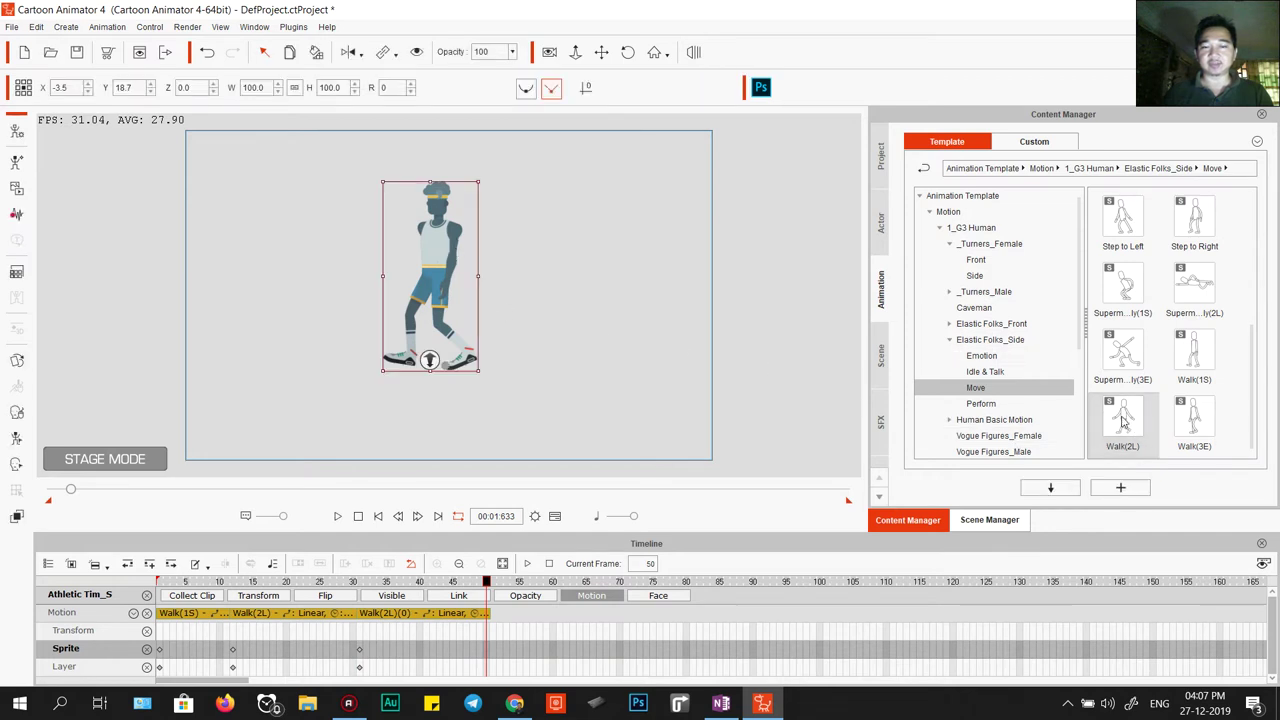
double_click(1122, 424)
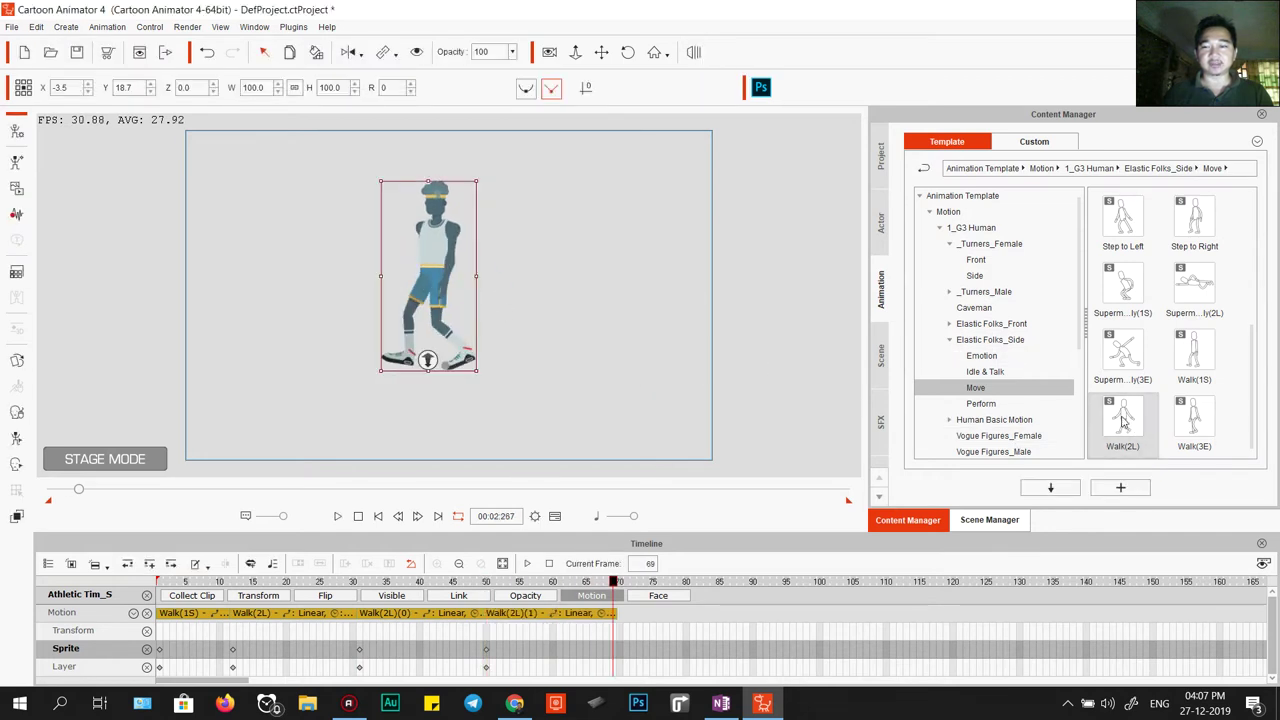
left_click_drag(1194, 420, 470, 295)
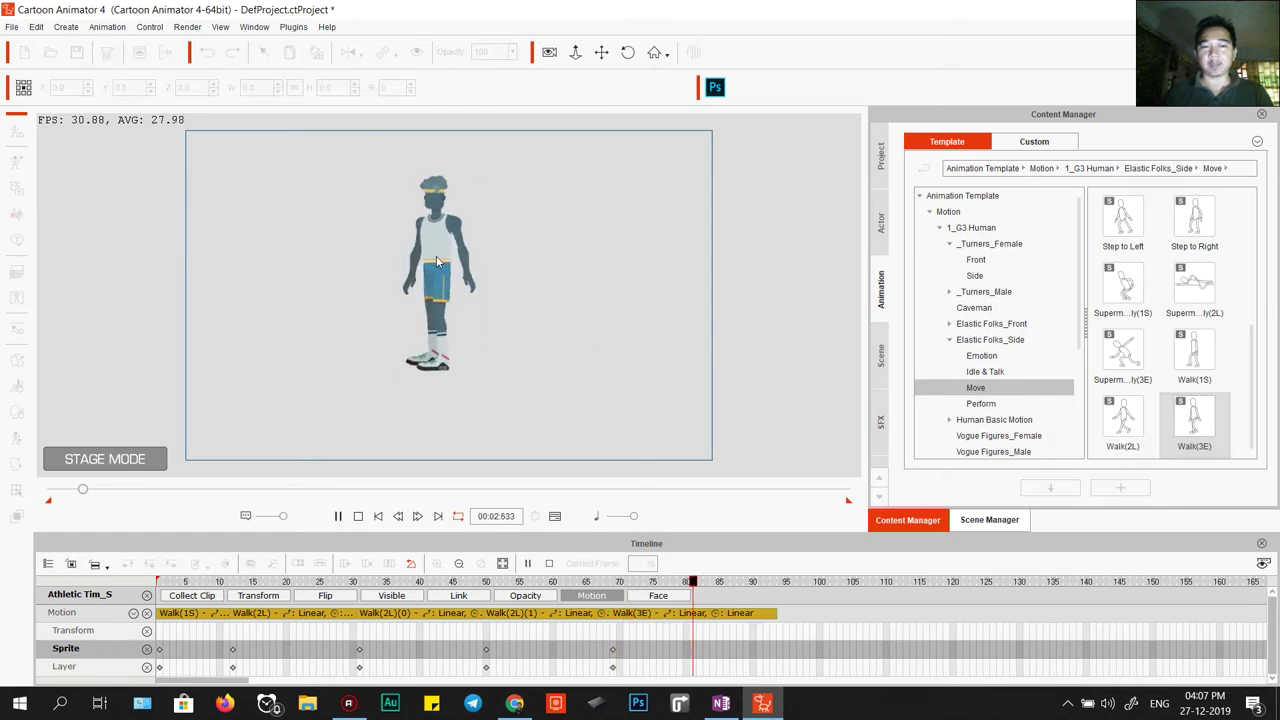
Select Athletic Tim_S and append the Superman Fly(1S) motion after the walk sequence
scroll(1250, 345, "up", 1)
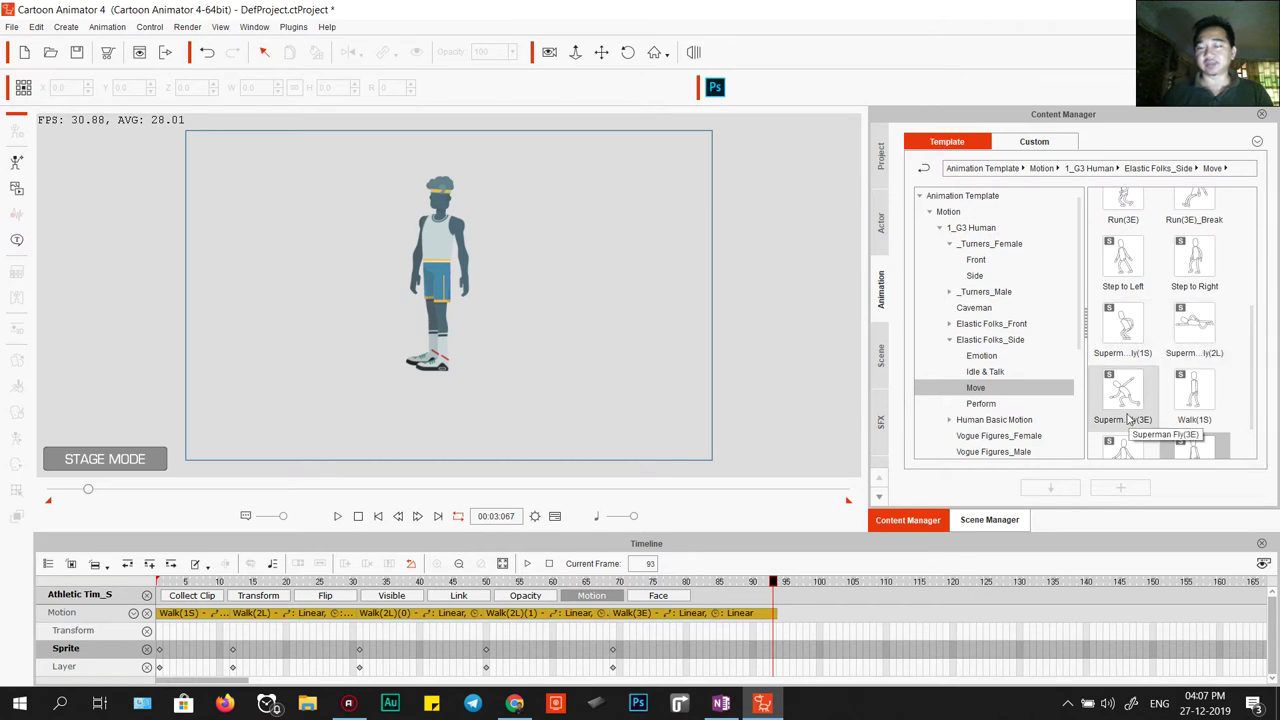
double_click(1127, 337)
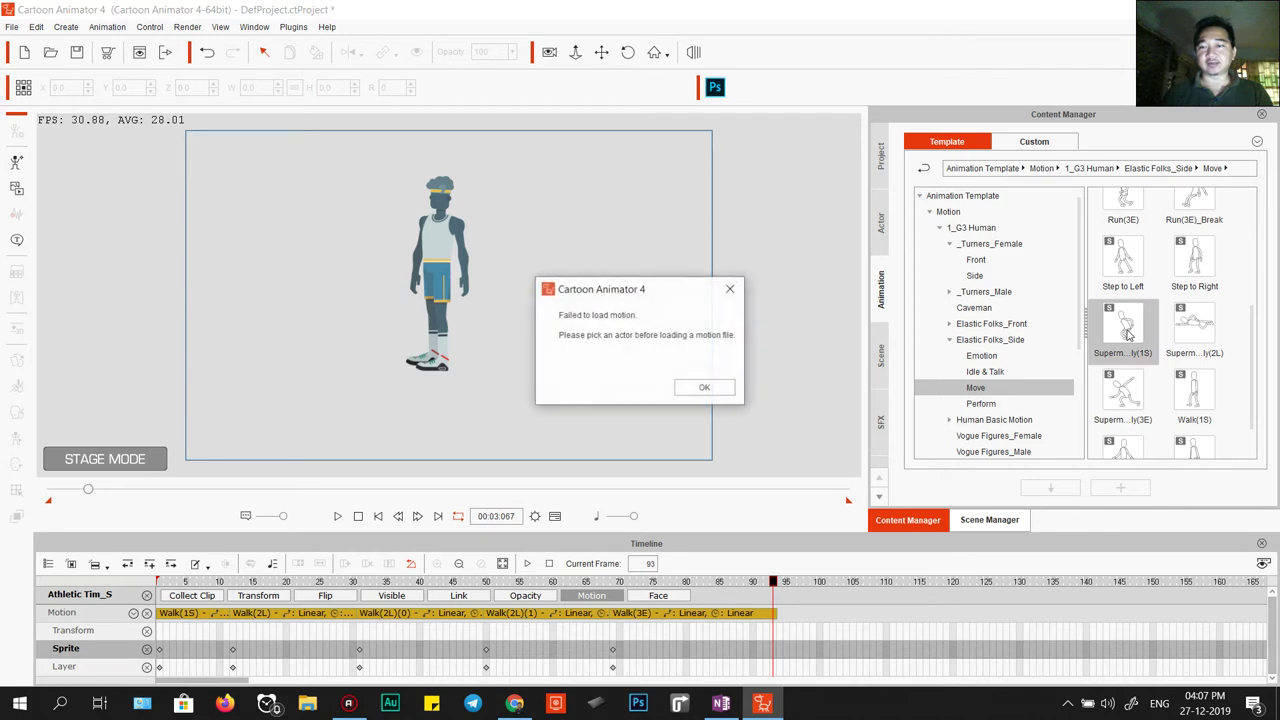
left_click(704, 388)
left_click(443, 270)
double_click(1127, 328)
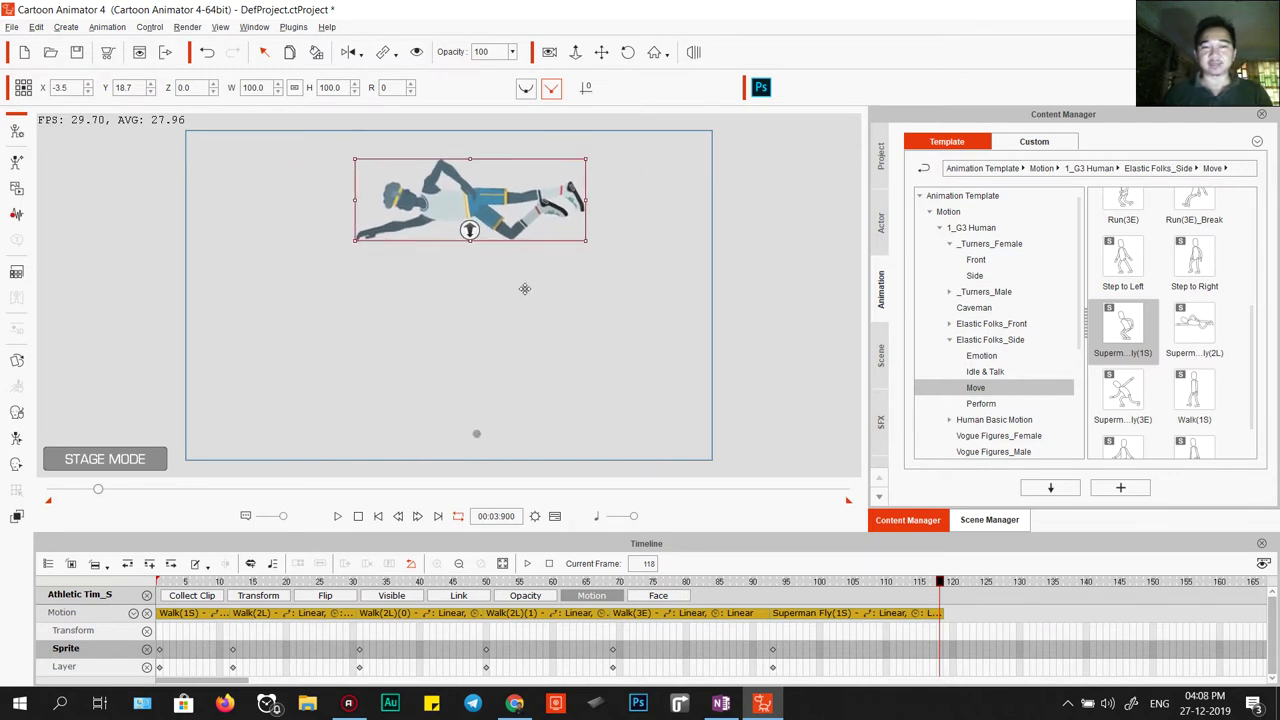
Append the Superman Fly(2L) loop and the closing Superman Fly(3E) motion to Athletic Tim_S
left_click_drag(524, 300, 502, 291)
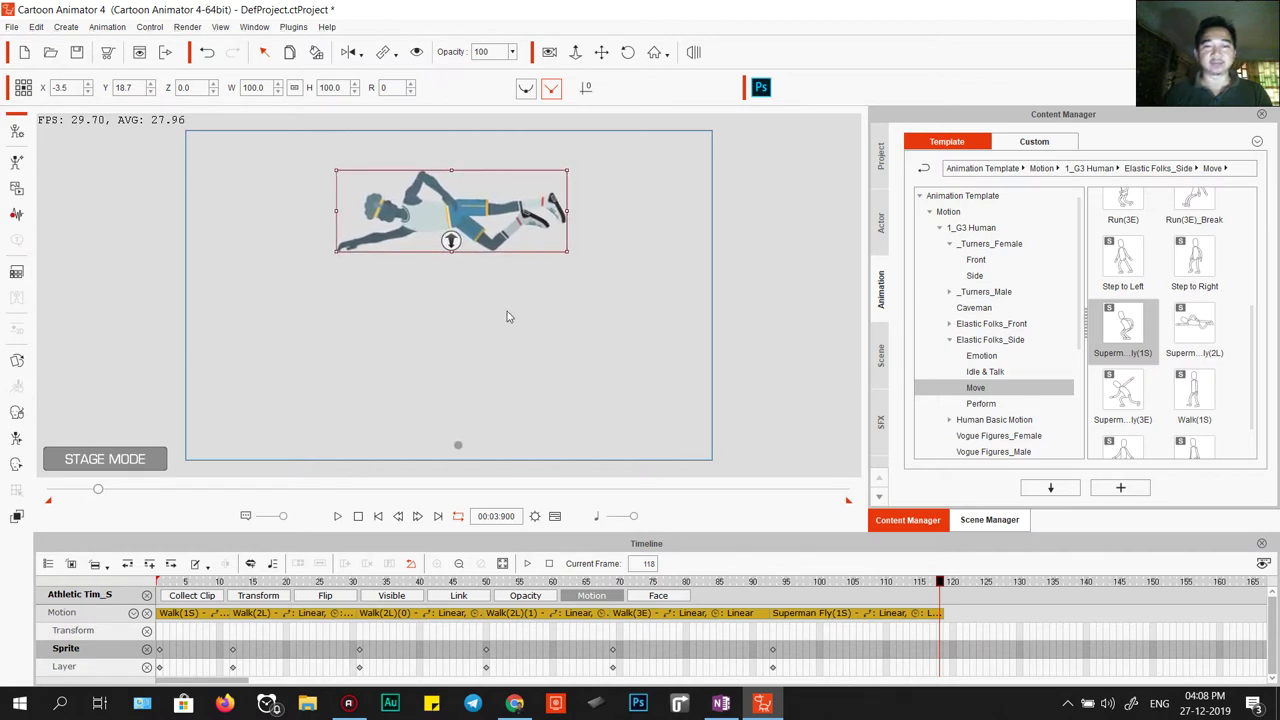
double_click(1195, 325)
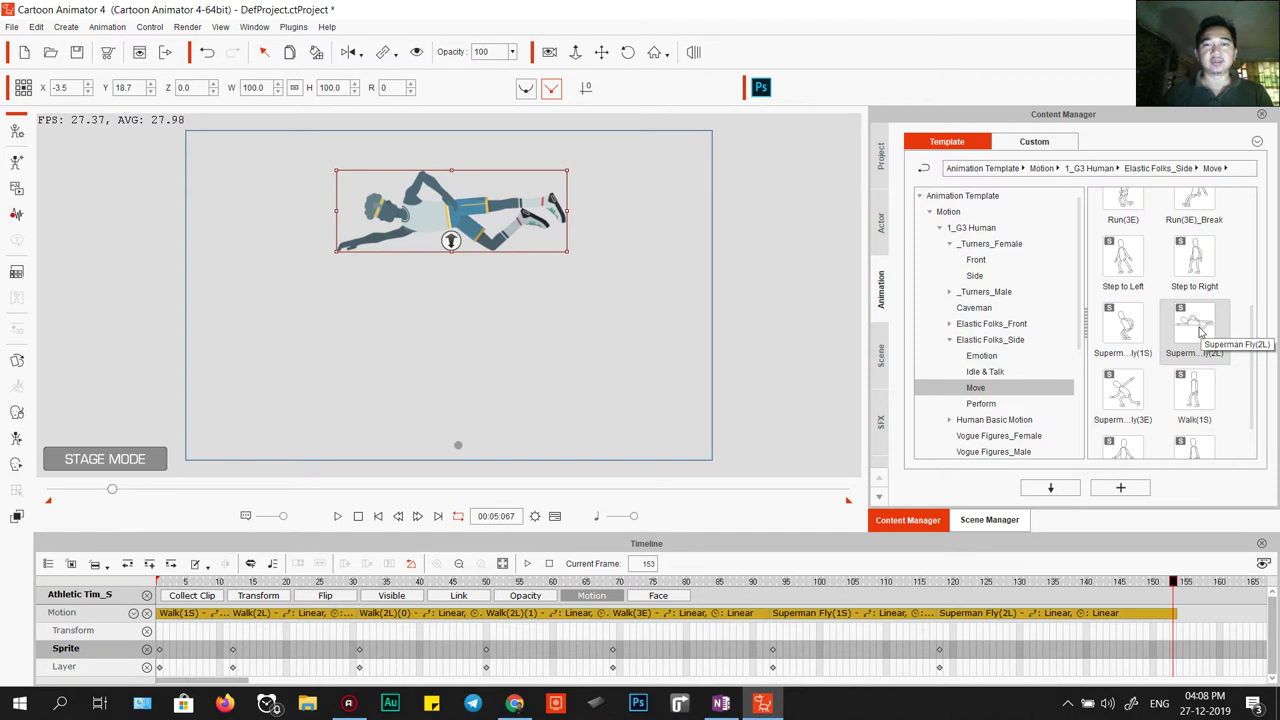
double_click(1120, 400)
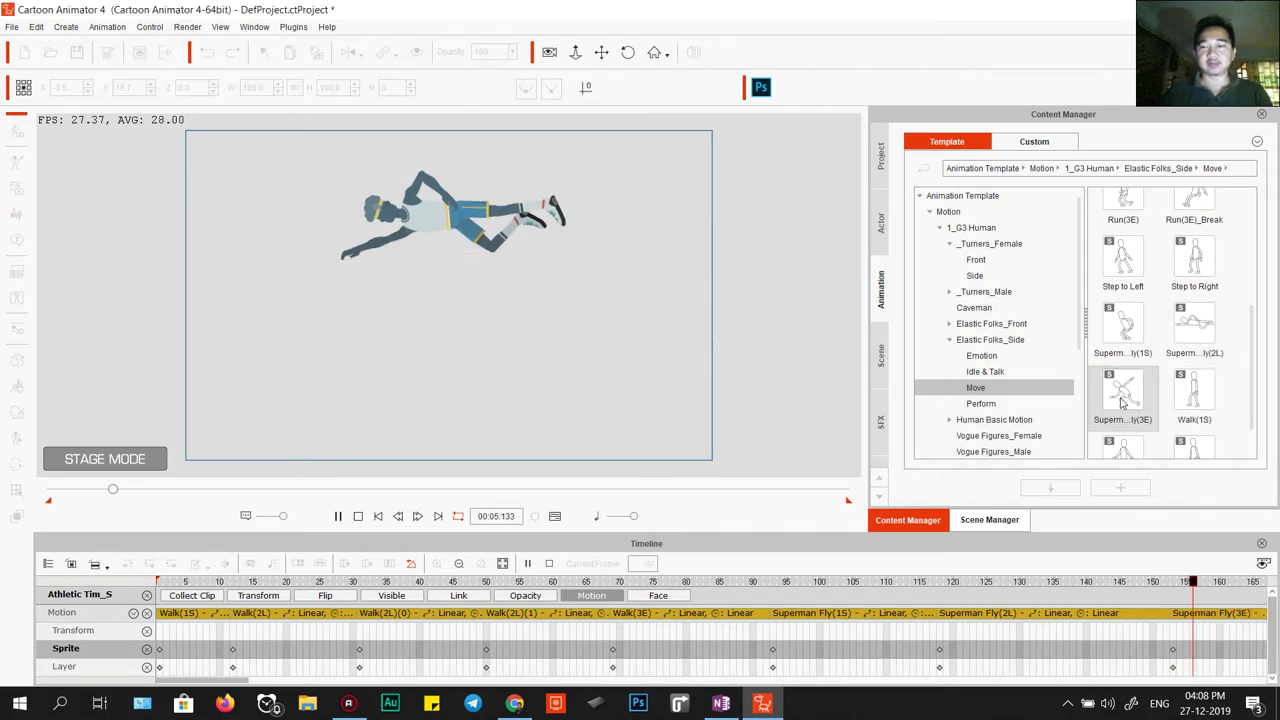
left_click(1197, 328)
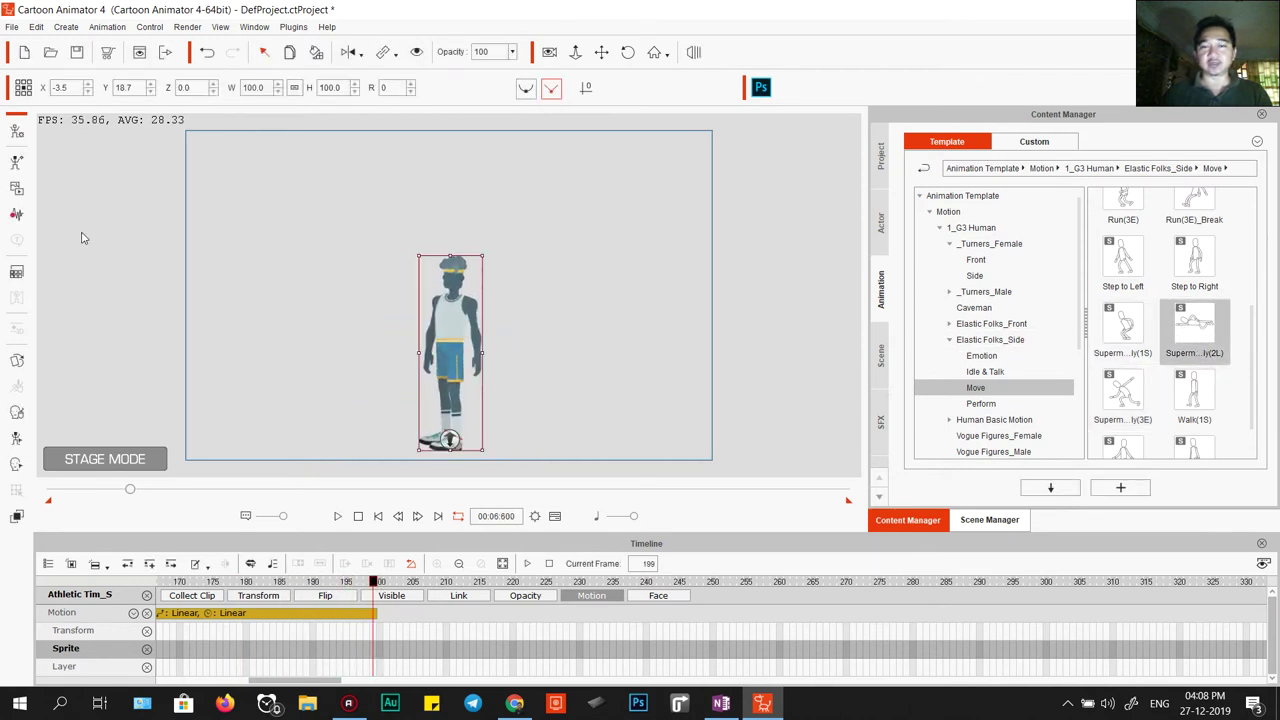
left_click(1122, 395)
Trim the project's animation length to 199 frames, matching the end of the Superman Fly(3E) clip
left_click_drag(313, 684, 220, 684)
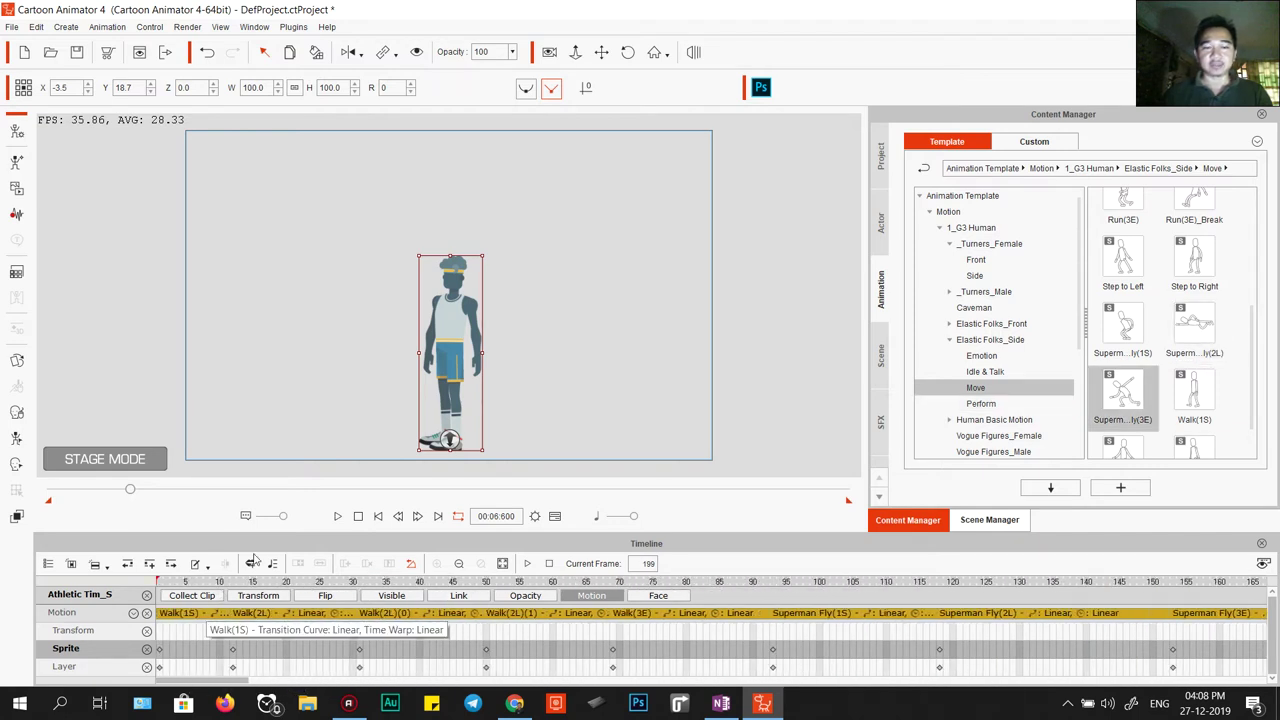
scroll(500, 620, "right", 5)
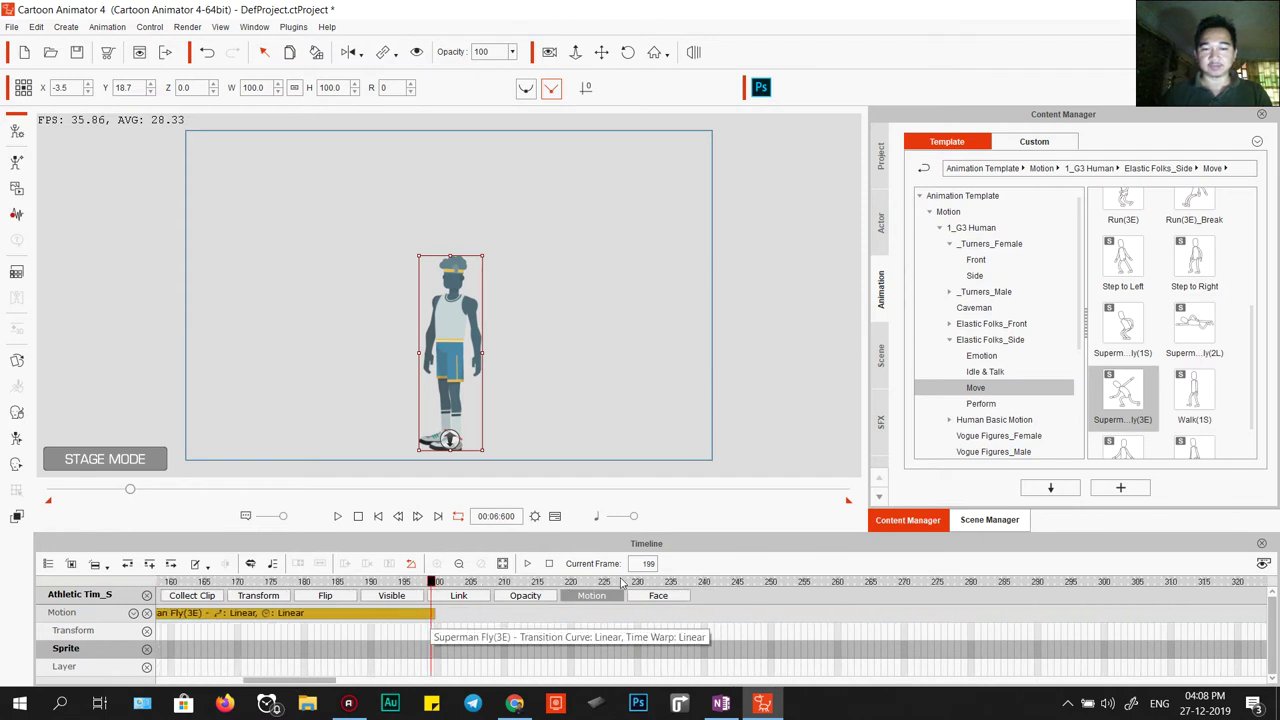
left_click(535, 516)
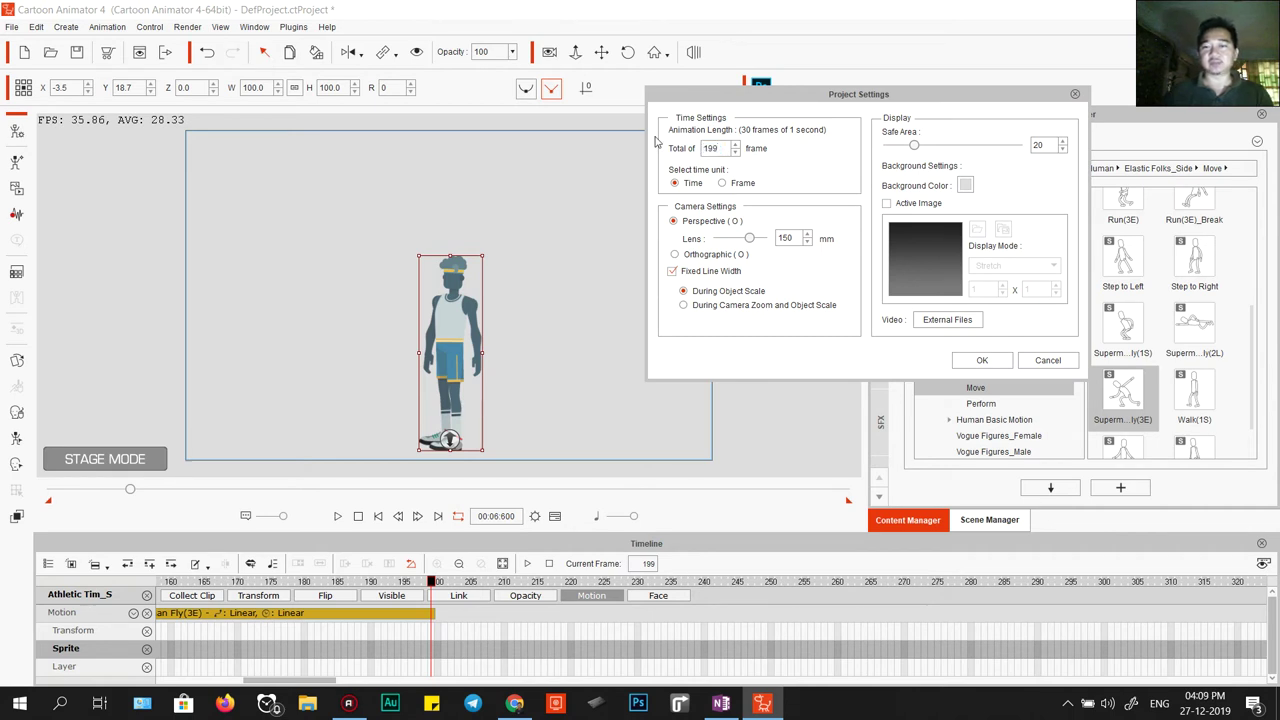
left_click(970, 359)
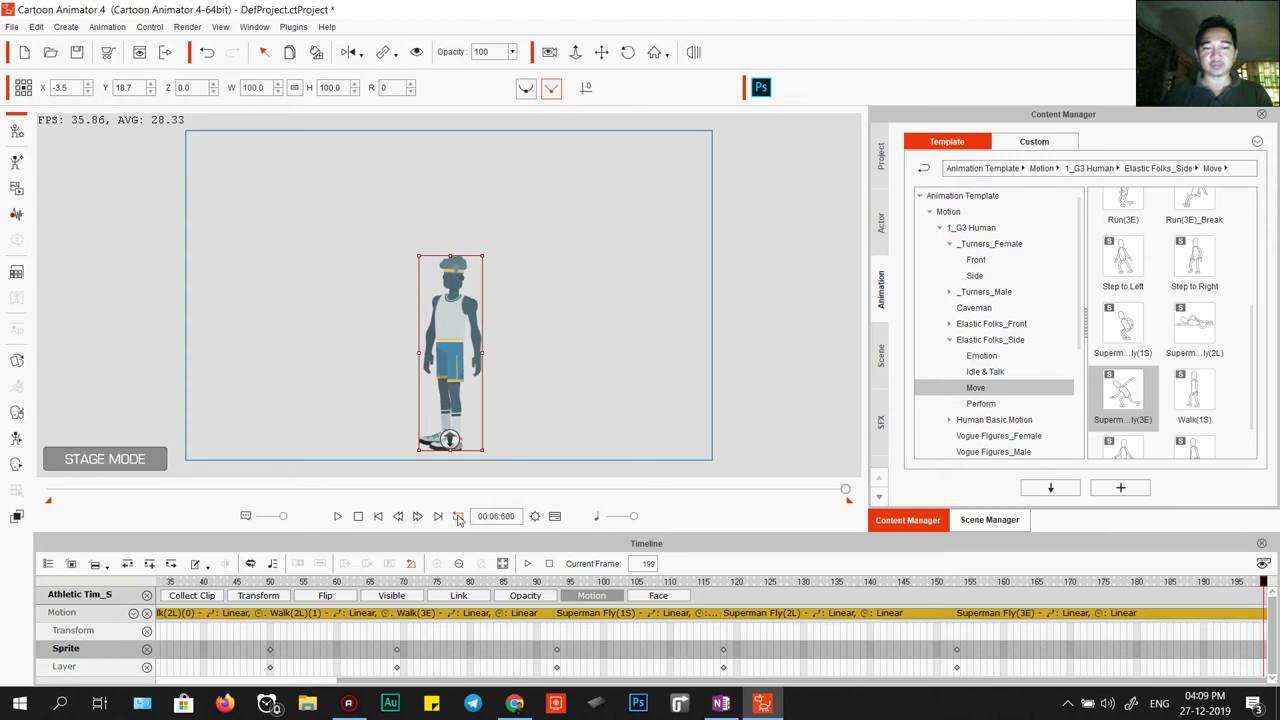
Play back the chained walk and Superman Fly motions along Athletic Tim_S's Motion track
left_click(590, 598)
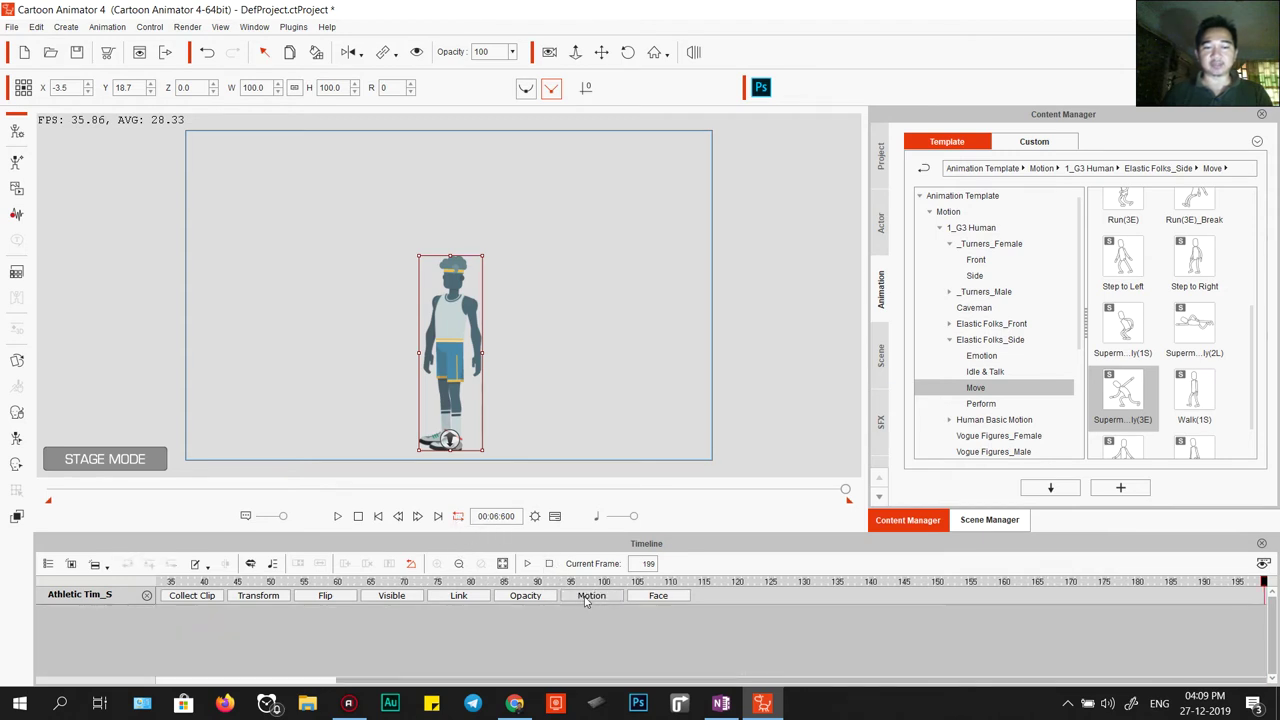
left_click(589, 598)
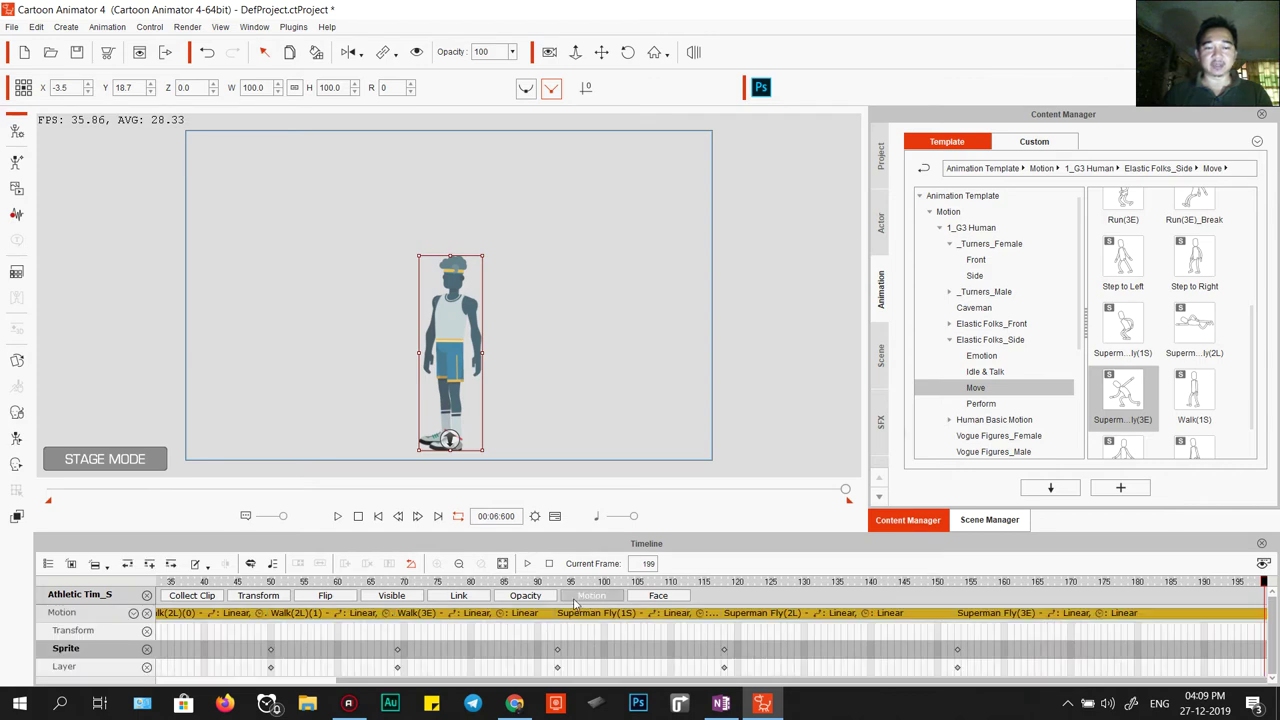
left_click(338, 517)
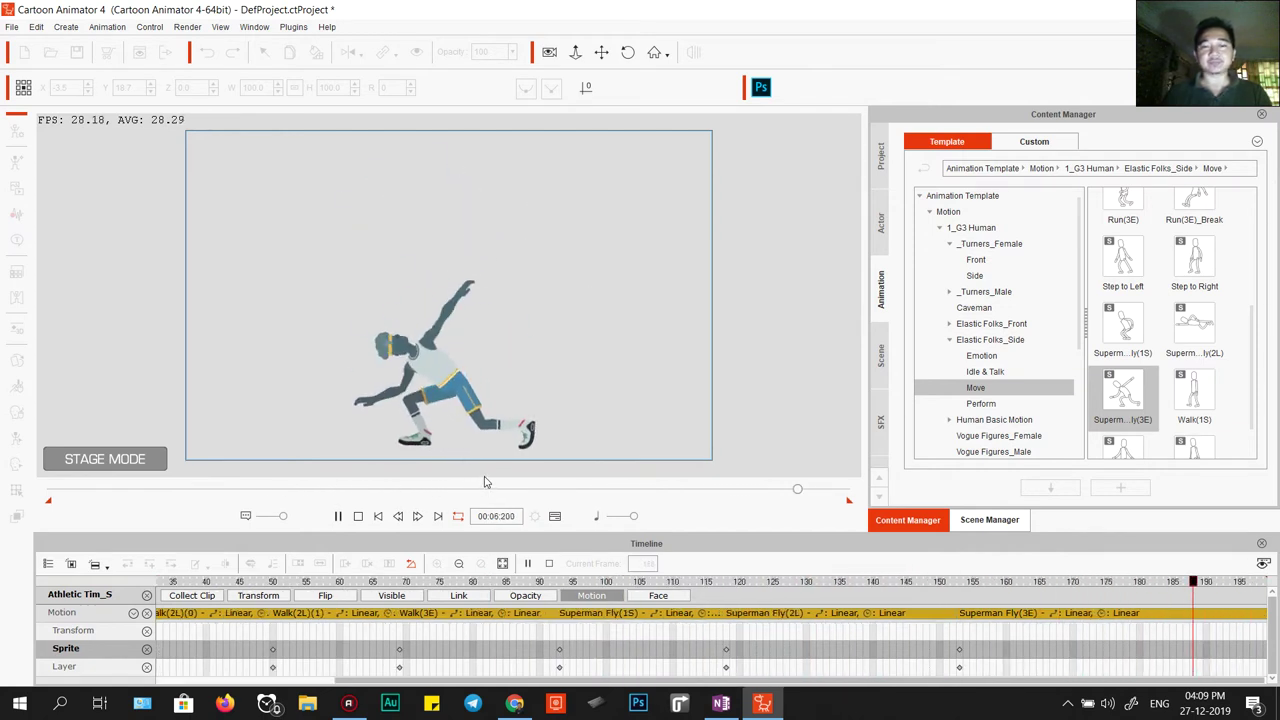
key("space")
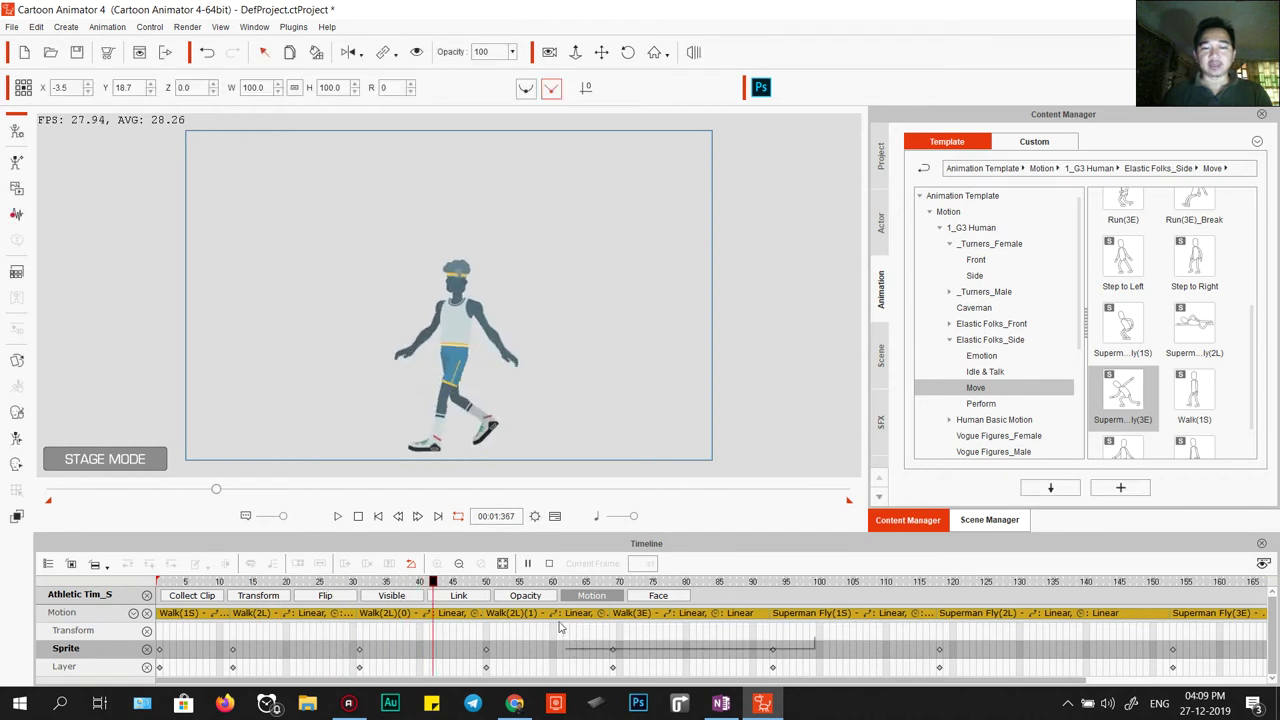
left_click_drag(895, 681, 911, 681)
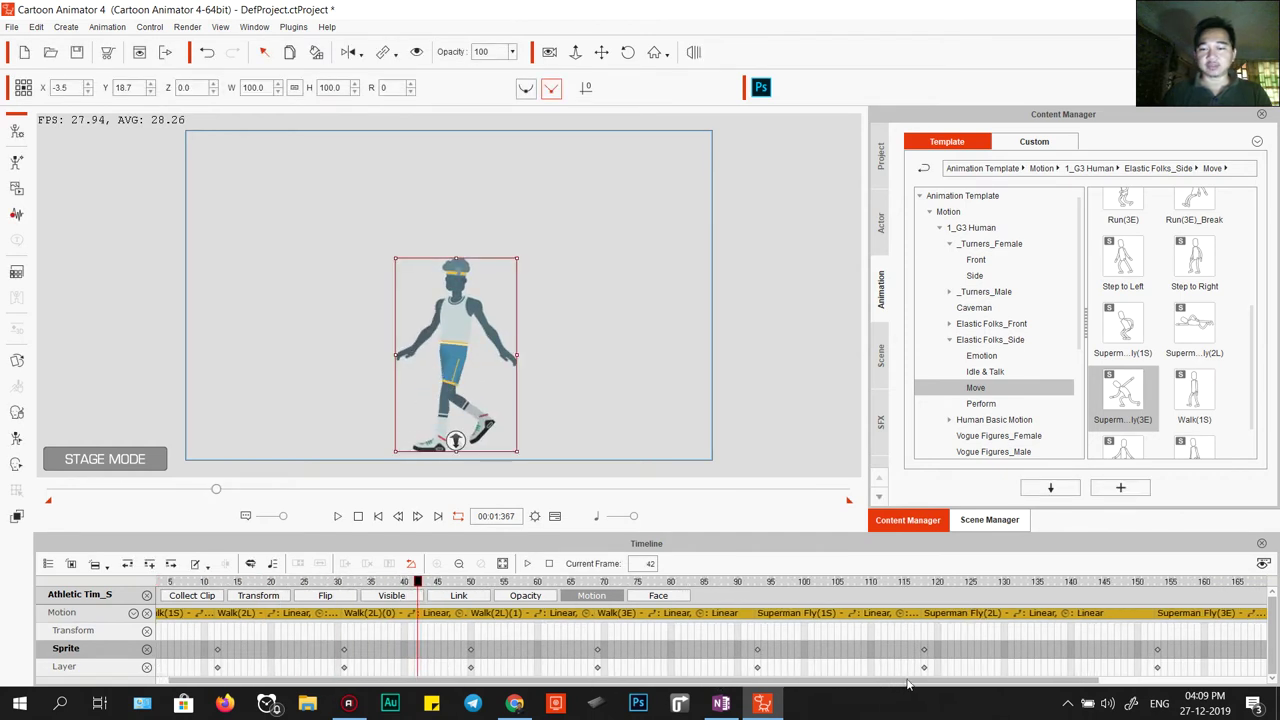
left_click_drag(902, 582, 797, 582)
key("space")
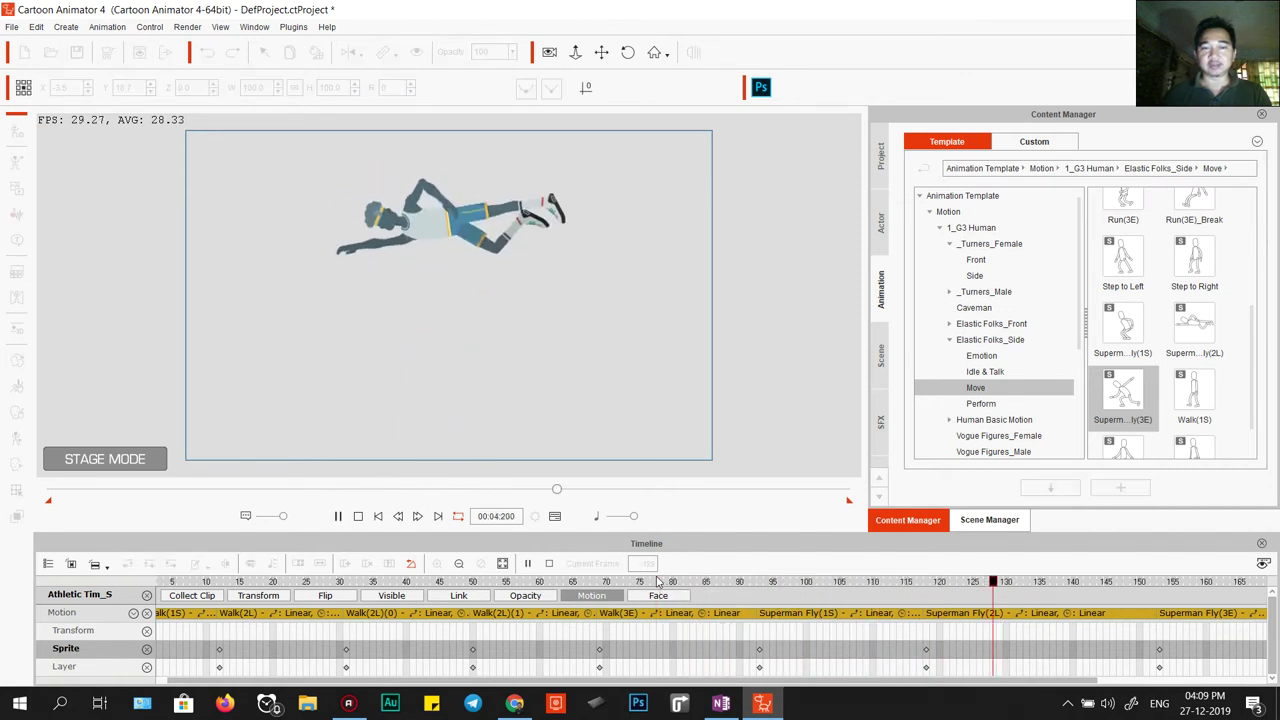
key("space")
Delete the Superman Fly(1S), Superman Fly(2L), Superman Fly(3E) and Walk(3E) clips from Athletic Tim_S's Motion track
left_click(866, 620)
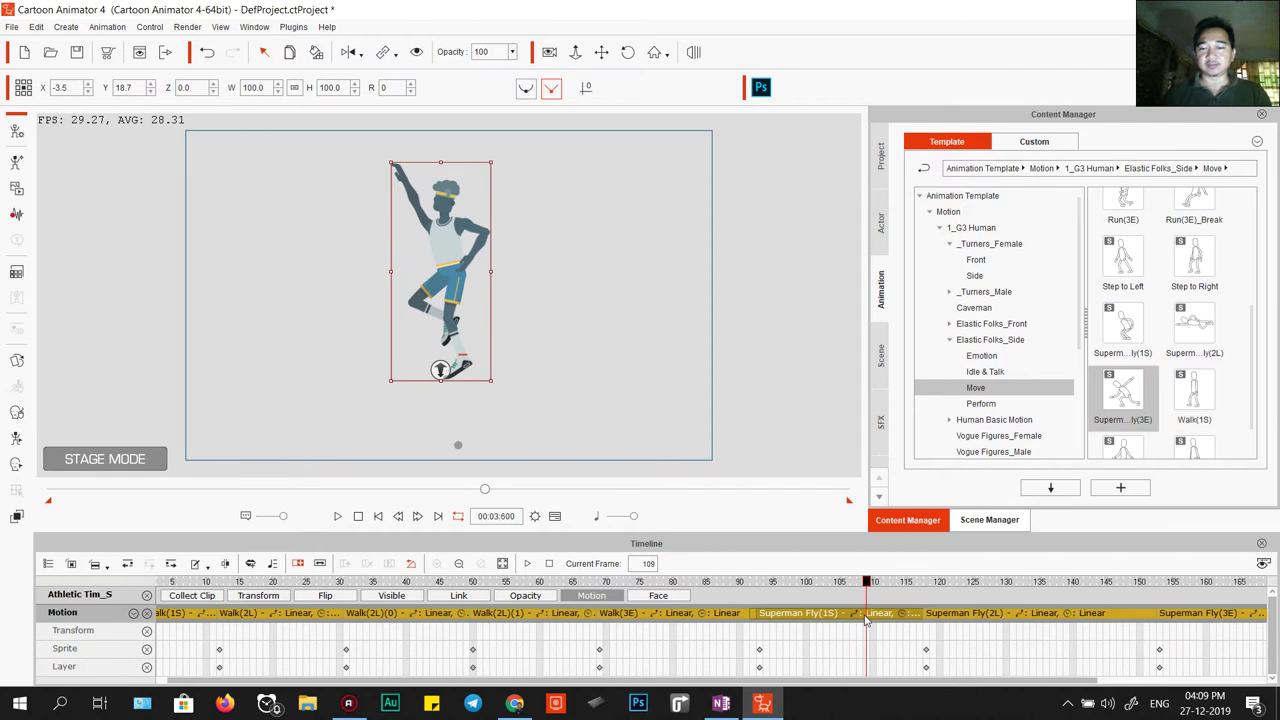
key("Delete")
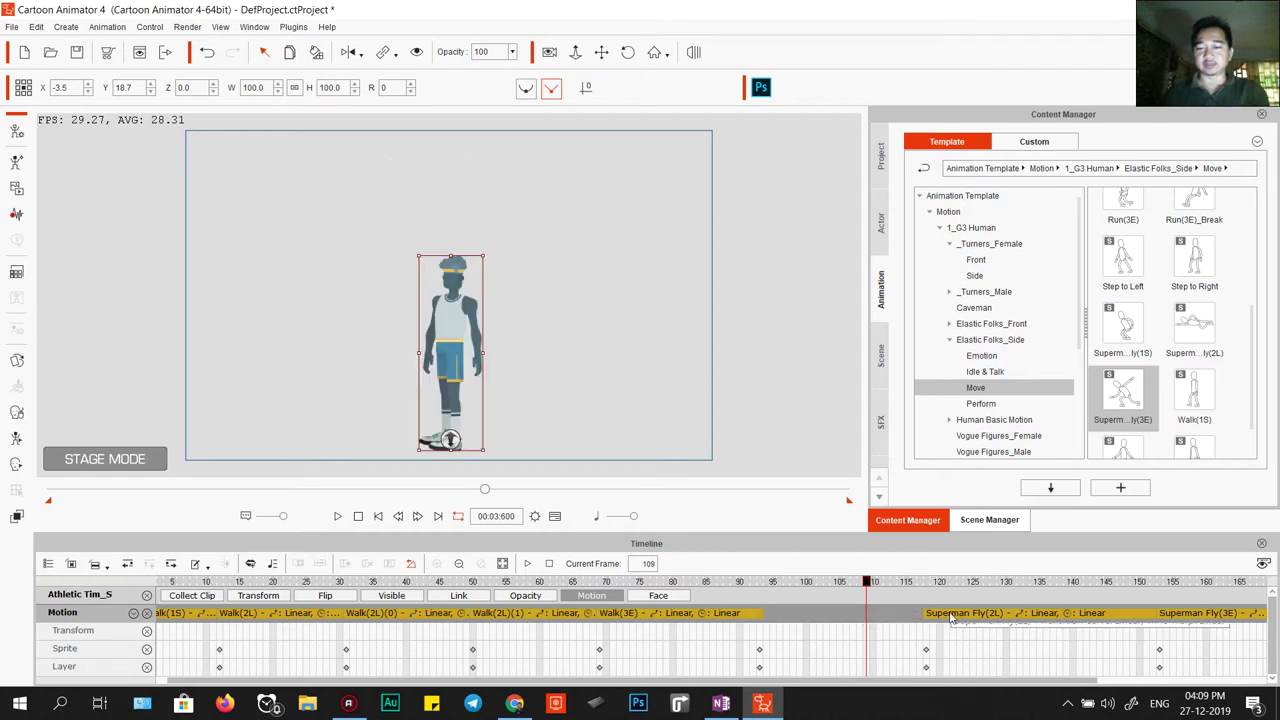
left_click(952, 620)
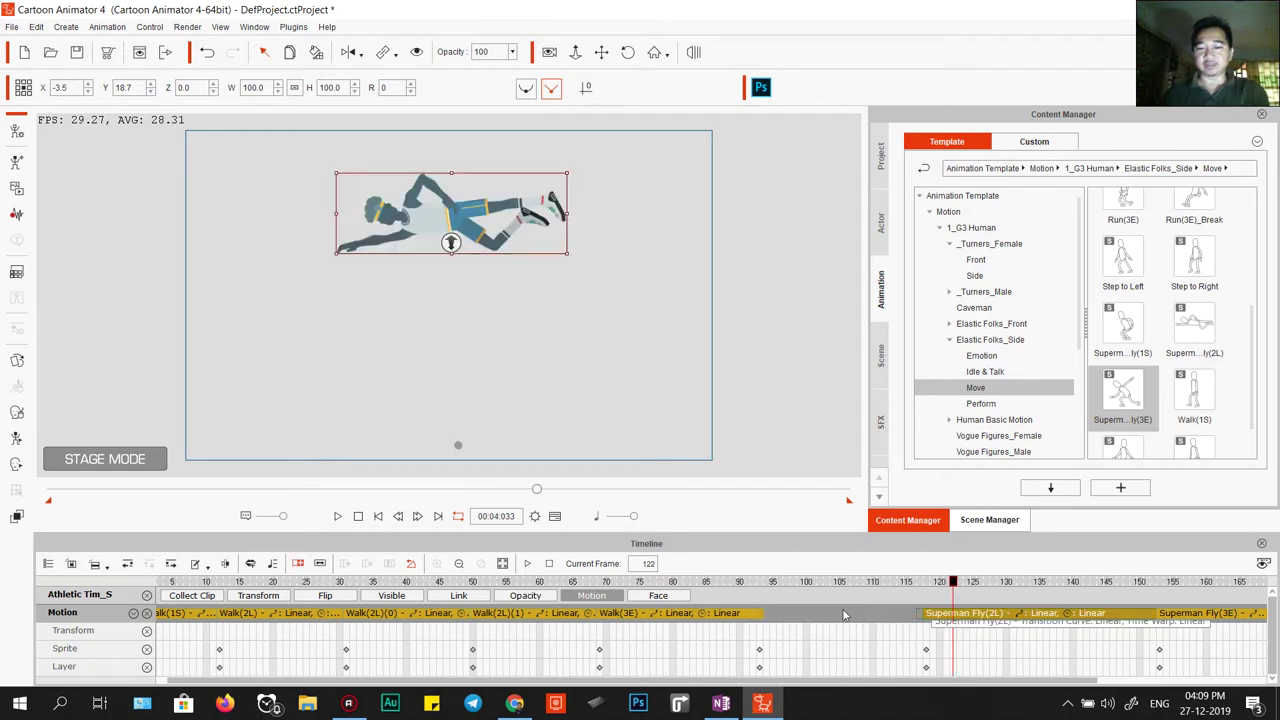
left_click(592, 597)
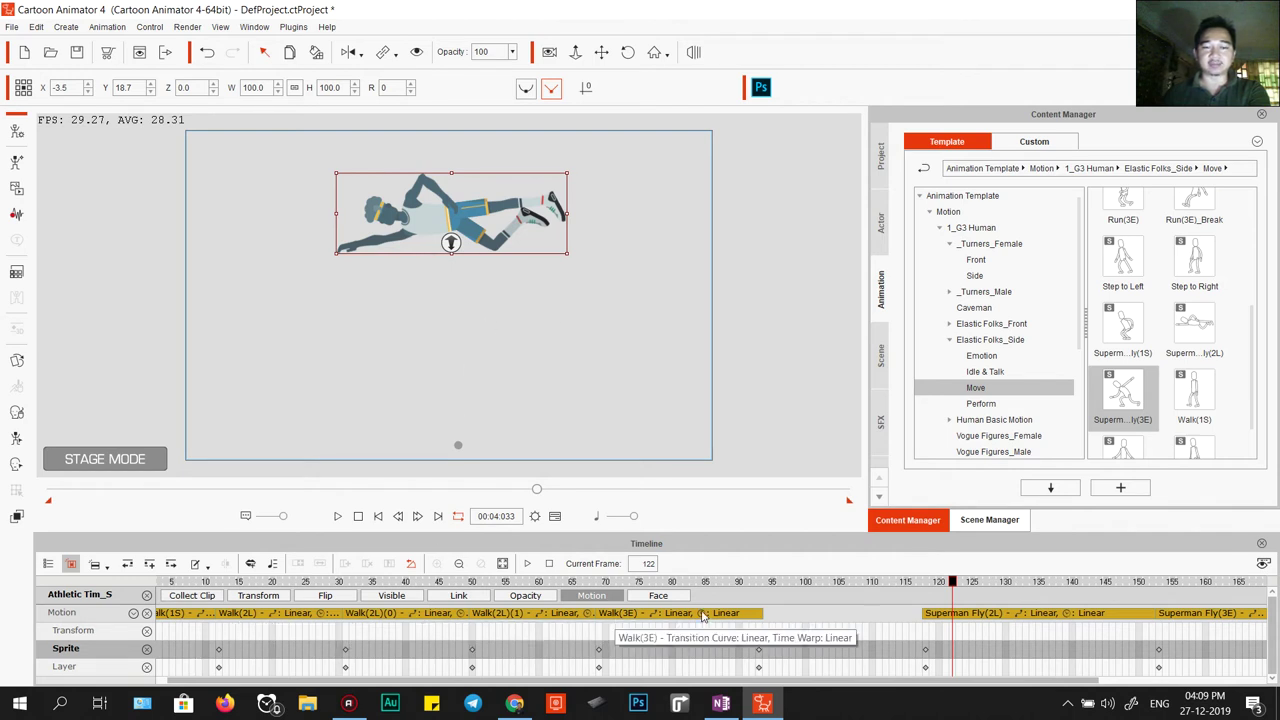
left_click(990, 614)
key("Delete")
left_click(1183, 614)
key("Delete")
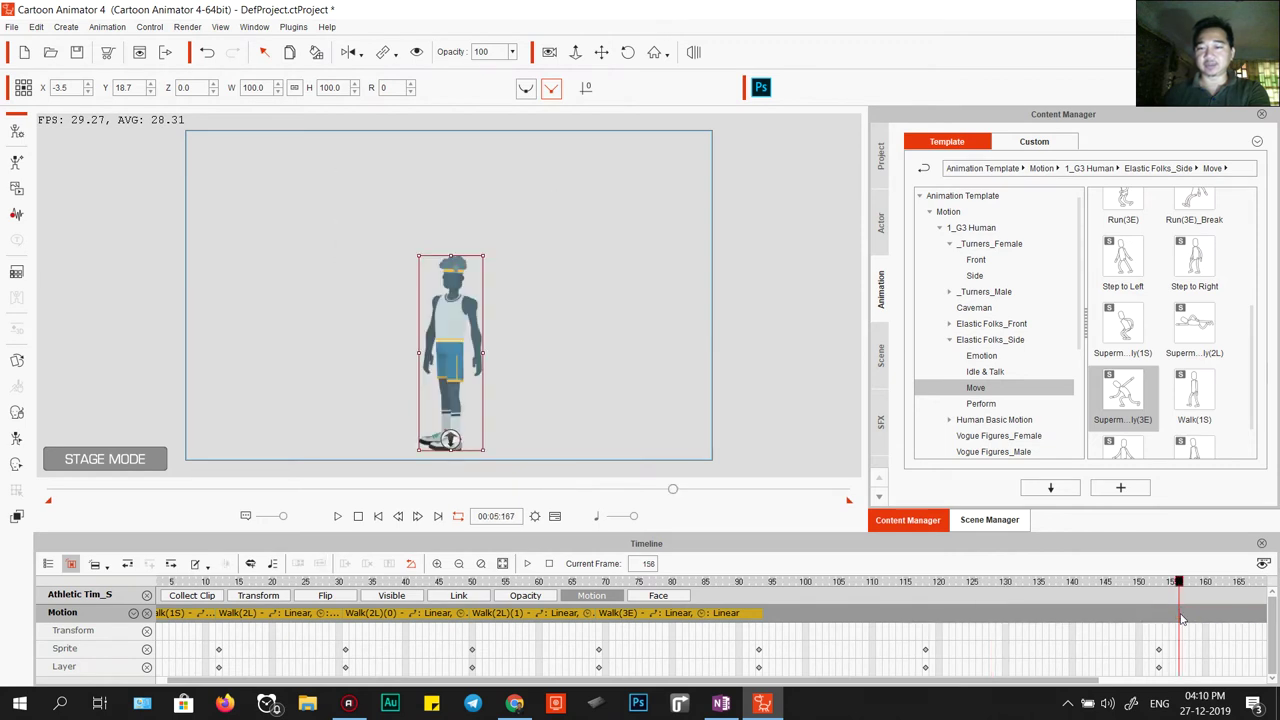
left_click_drag(943, 683, 928, 683)
left_click(771, 614)
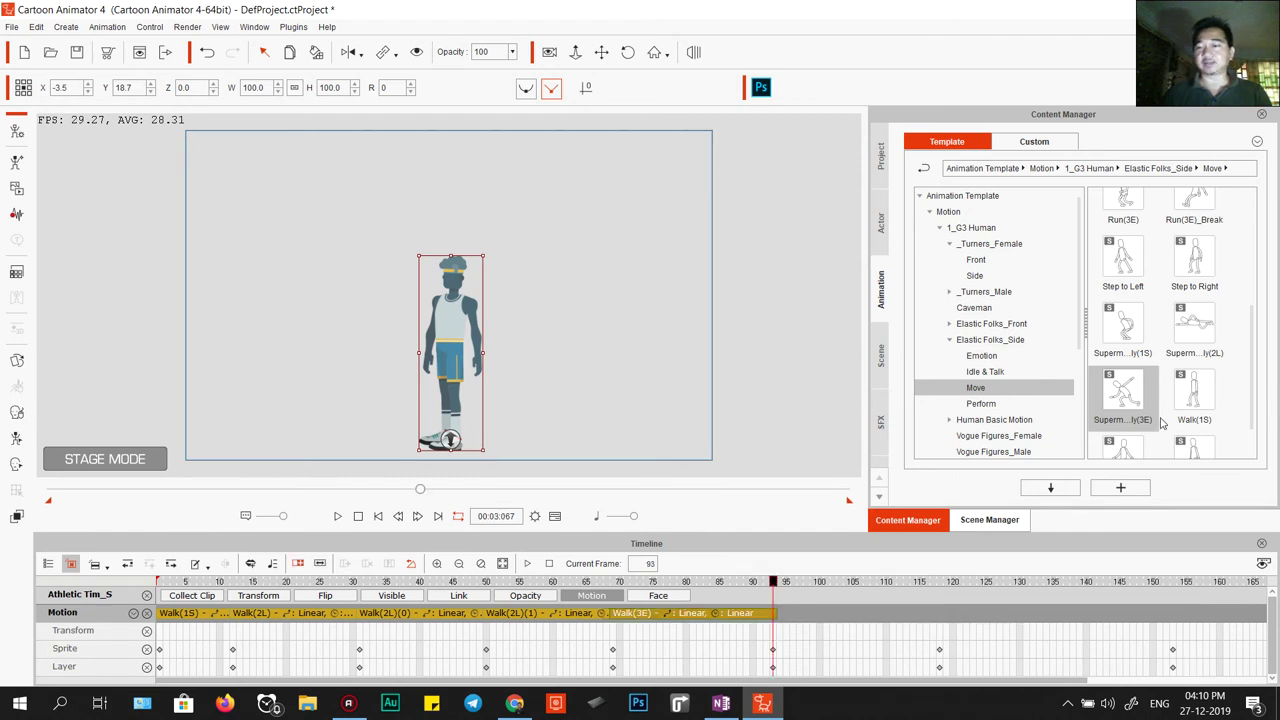
Apply the Dance_01 motion from the Elastic Folks_Side Perform set to Athletic Tim_S at frame 63
left_click_drag(645, 583, 573, 583)
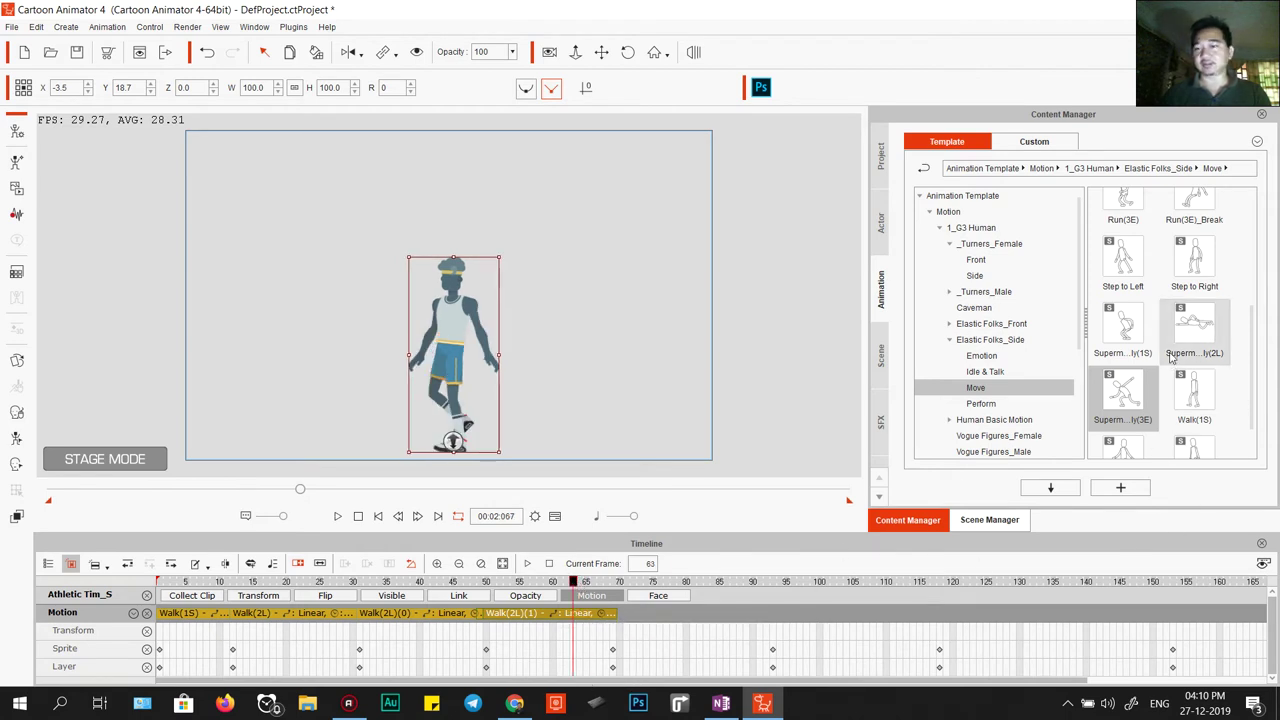
left_click_drag(1258, 312, 1257, 265)
scroll(1237, 320, "down", 1)
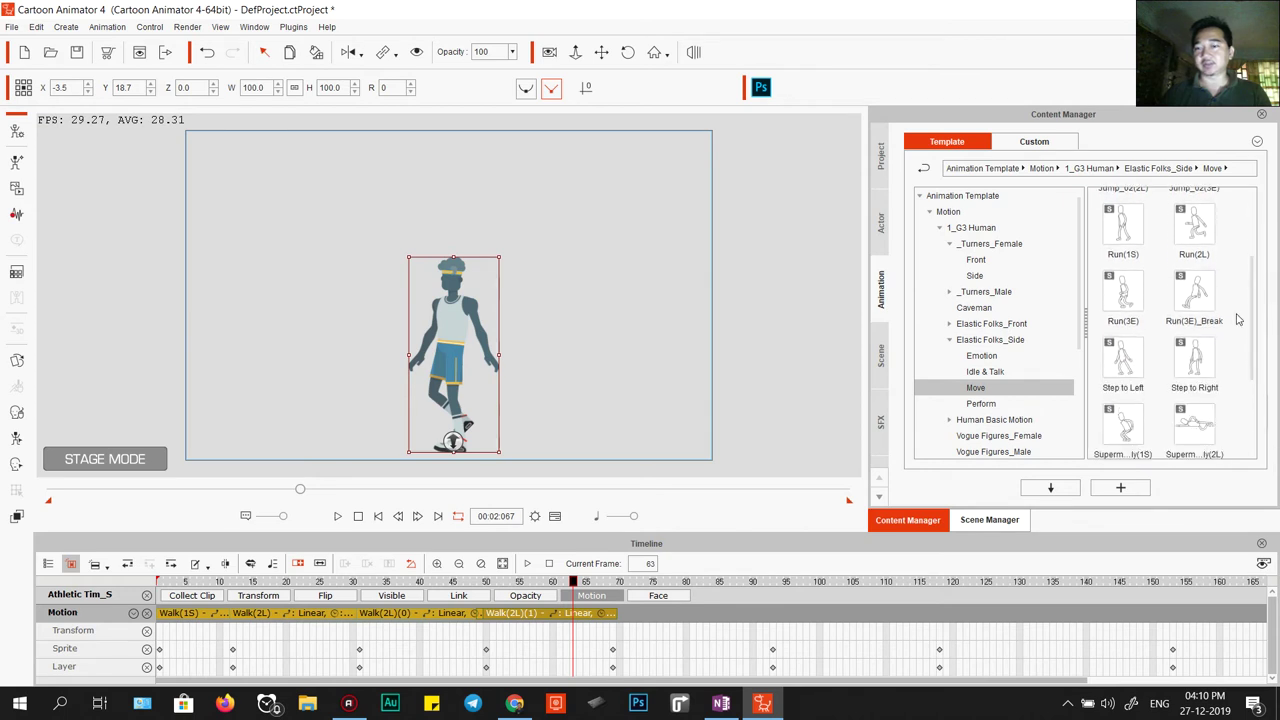
left_click(1032, 403)
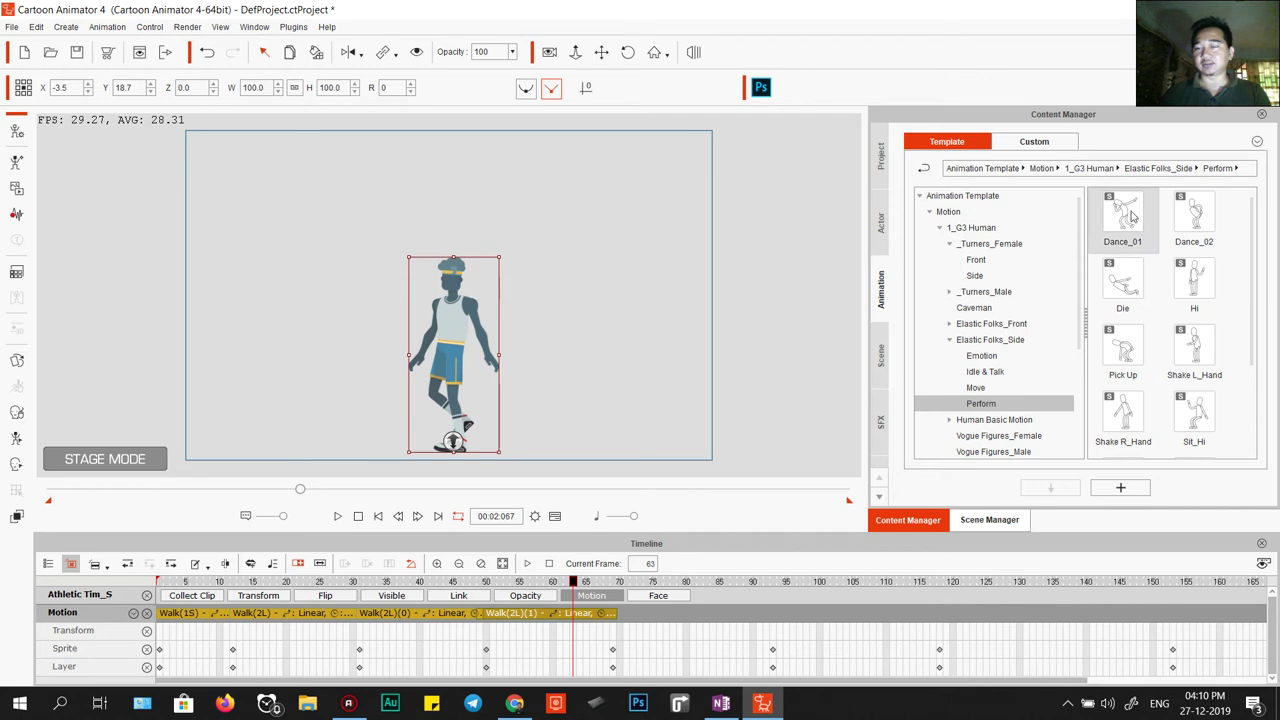
double_click(1123, 212)
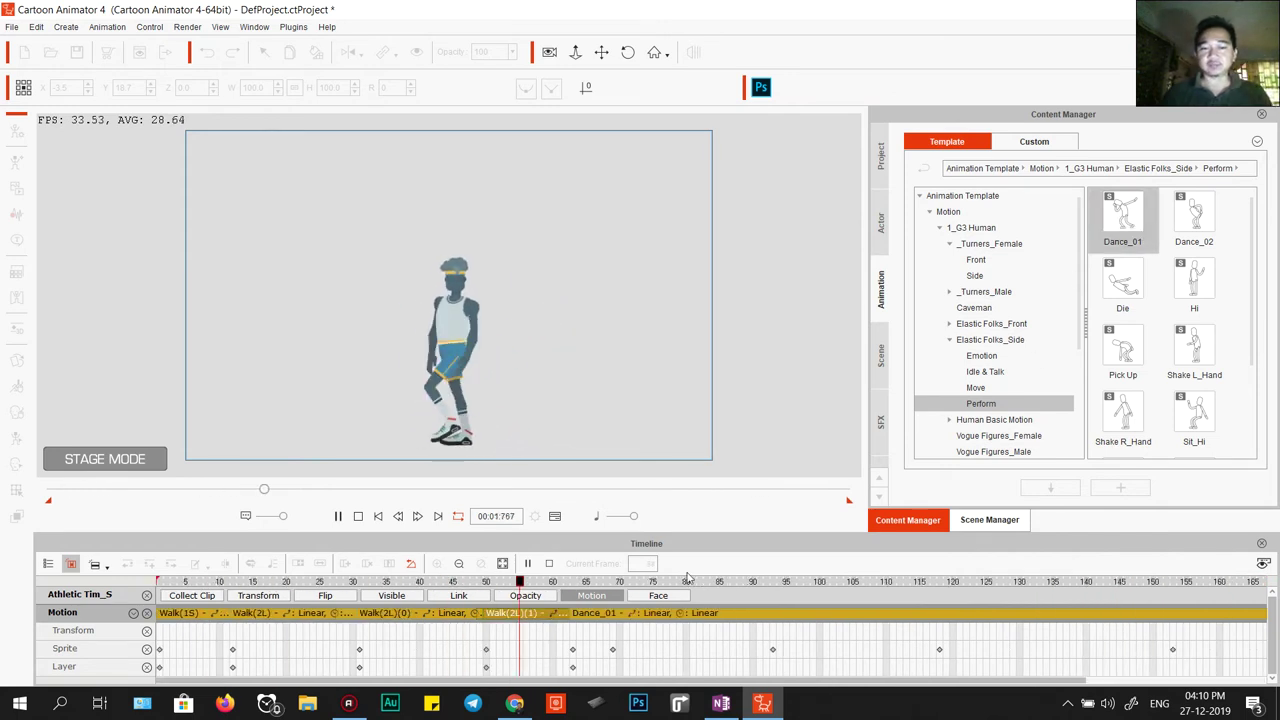
key("space")
Extend the project's animation length to 300 frames so the whole Dance_01 clip fits
left_click(534, 516)
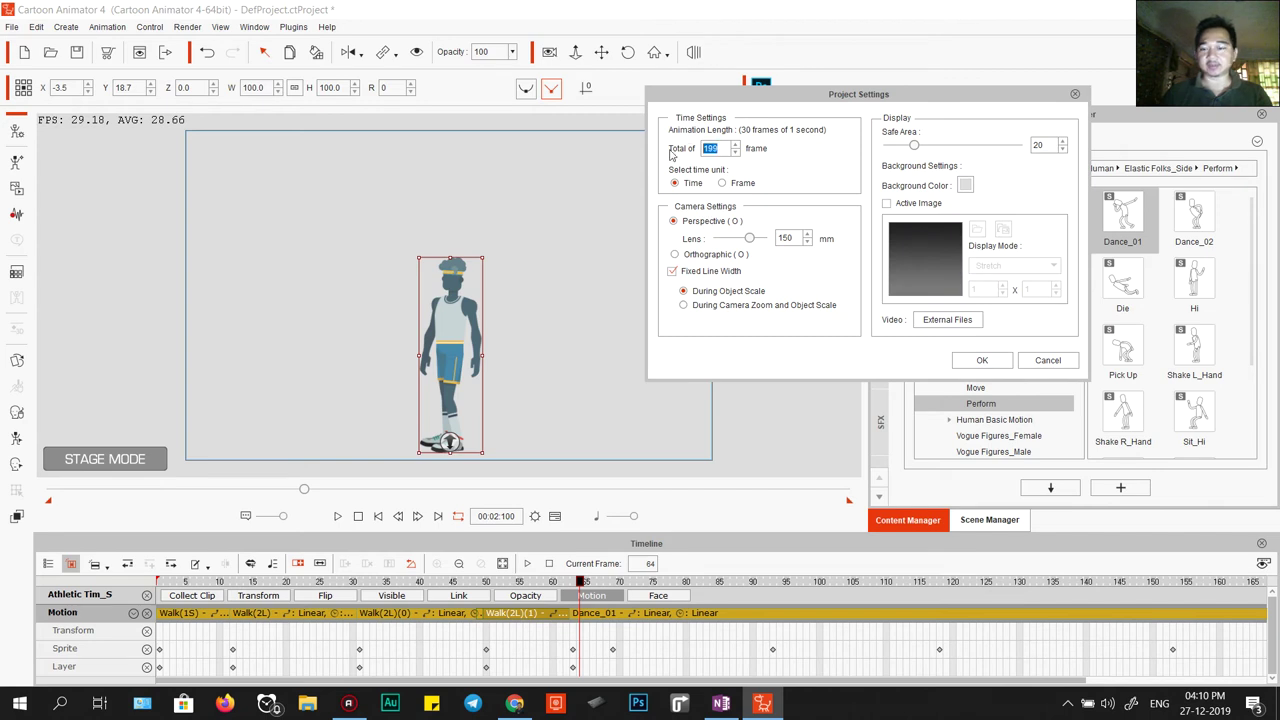
left_click(1000, 360)
left_click_drag(605, 680, 1137, 679)
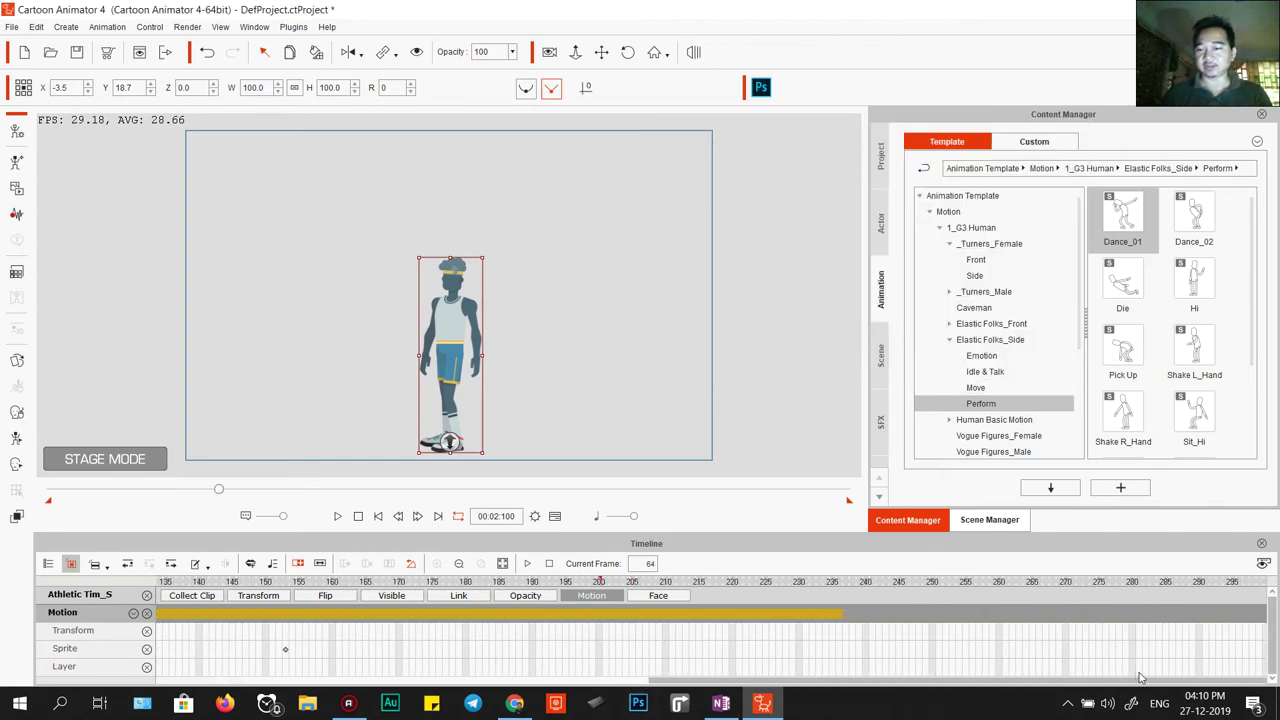
left_click_drag(978, 685, 889, 685)
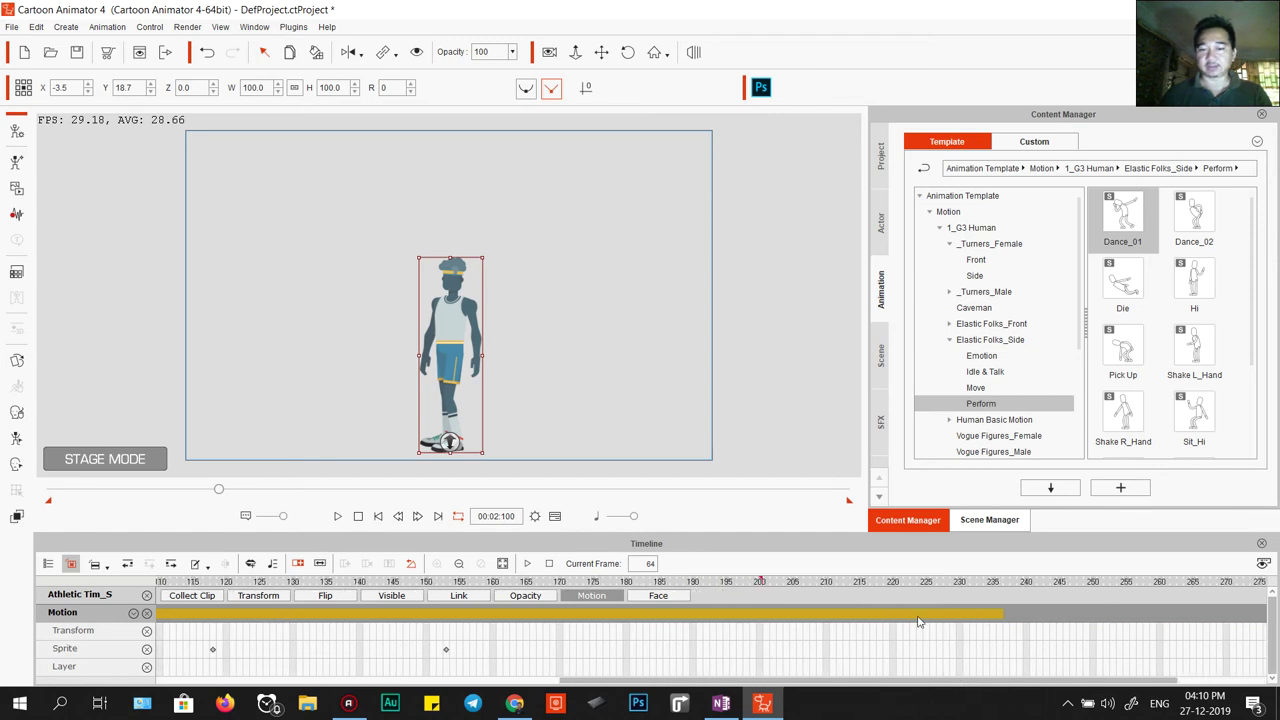
Cut into the Dance_01 clip at frame 193 by applying the Hi motion from the Perform set
key("space")
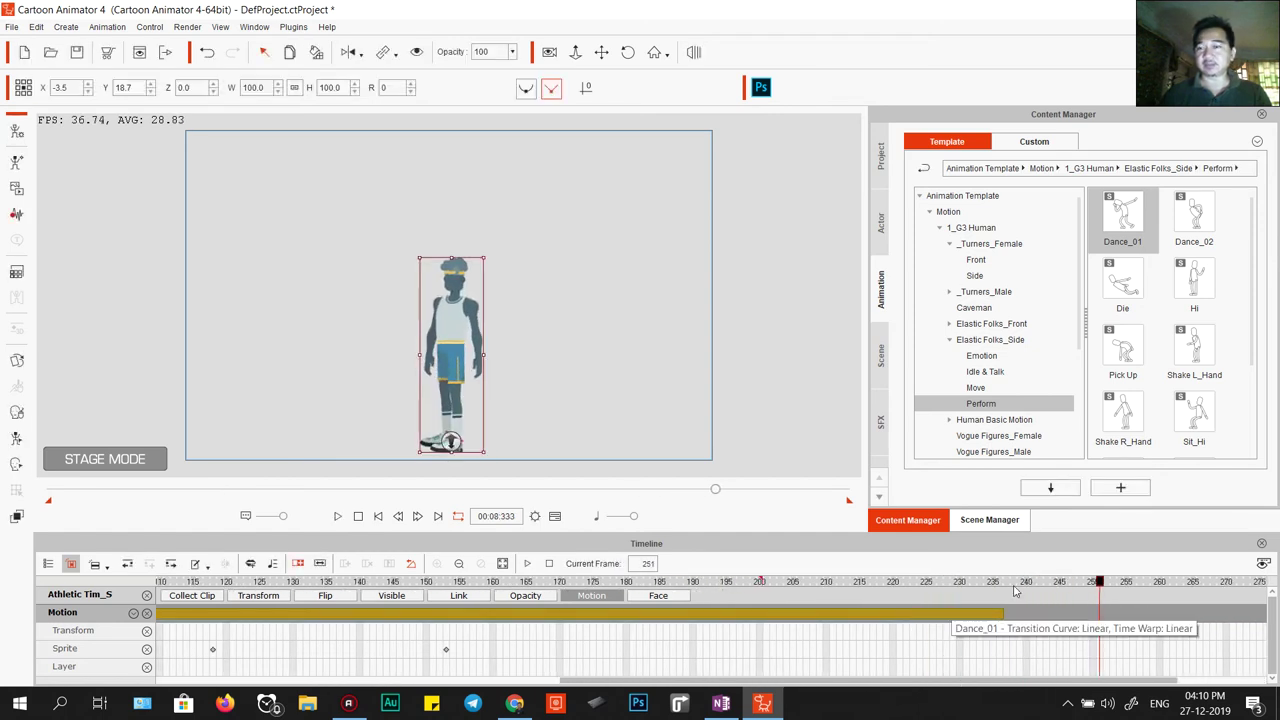
left_click(980, 619)
left_click(715, 619)
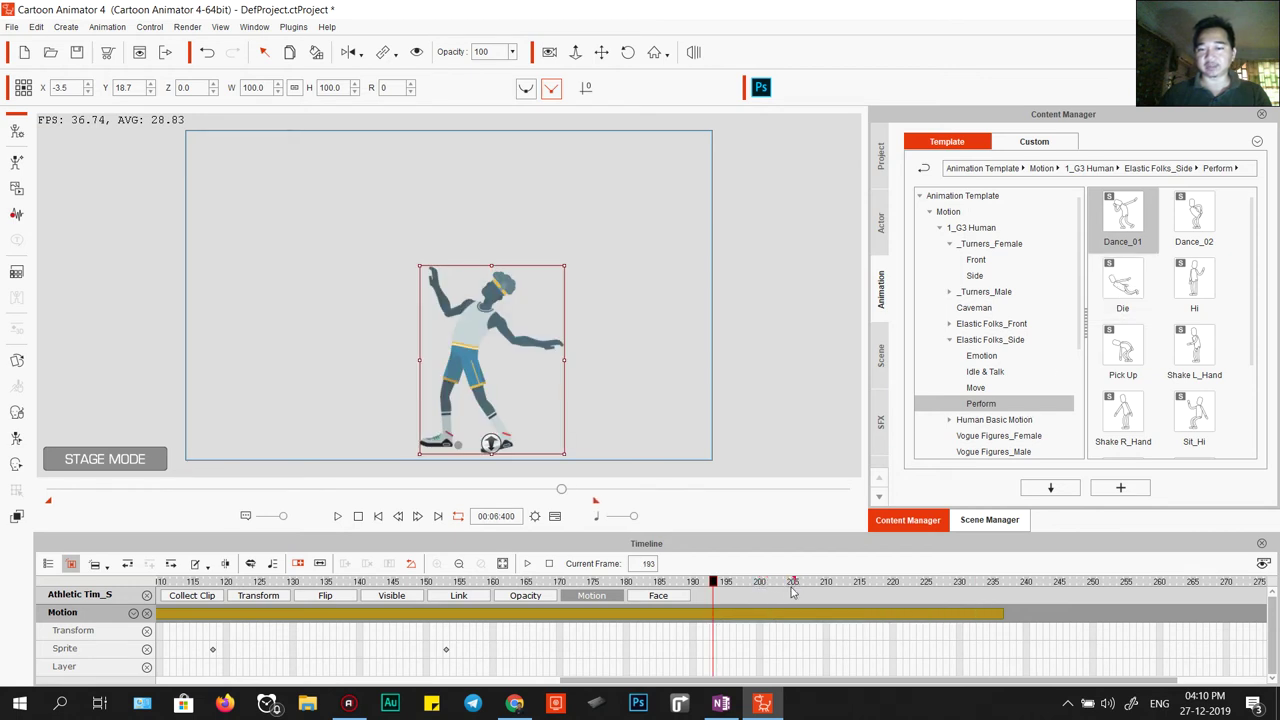
double_click(1195, 288)
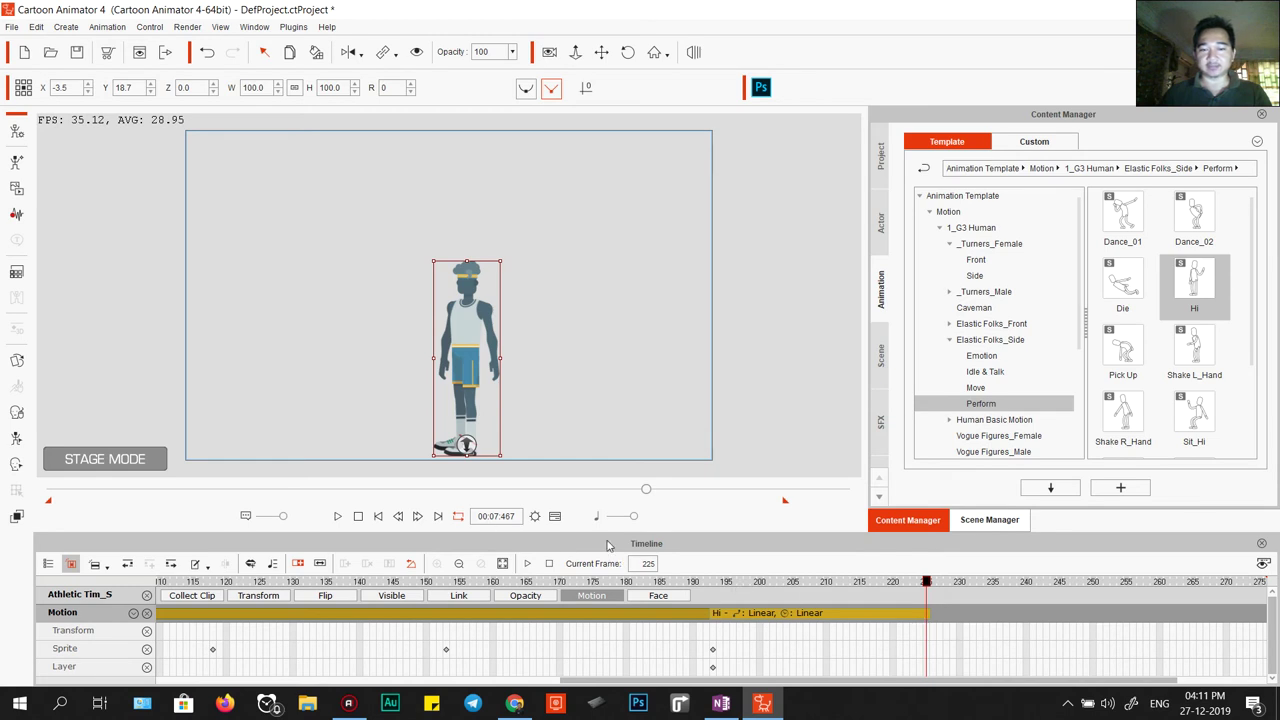
Set the project's animation length to 225 frames and play the walk and dance sequence from the start
left_click(535, 516)
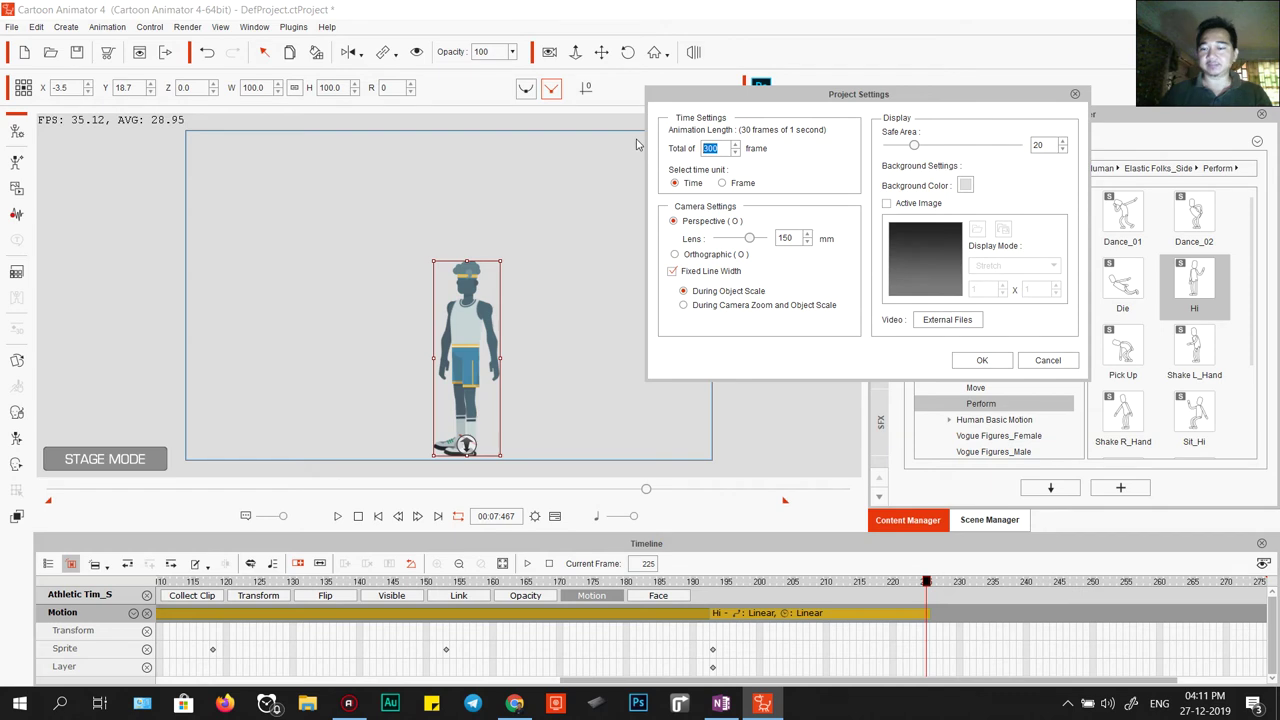
left_click(982, 360)
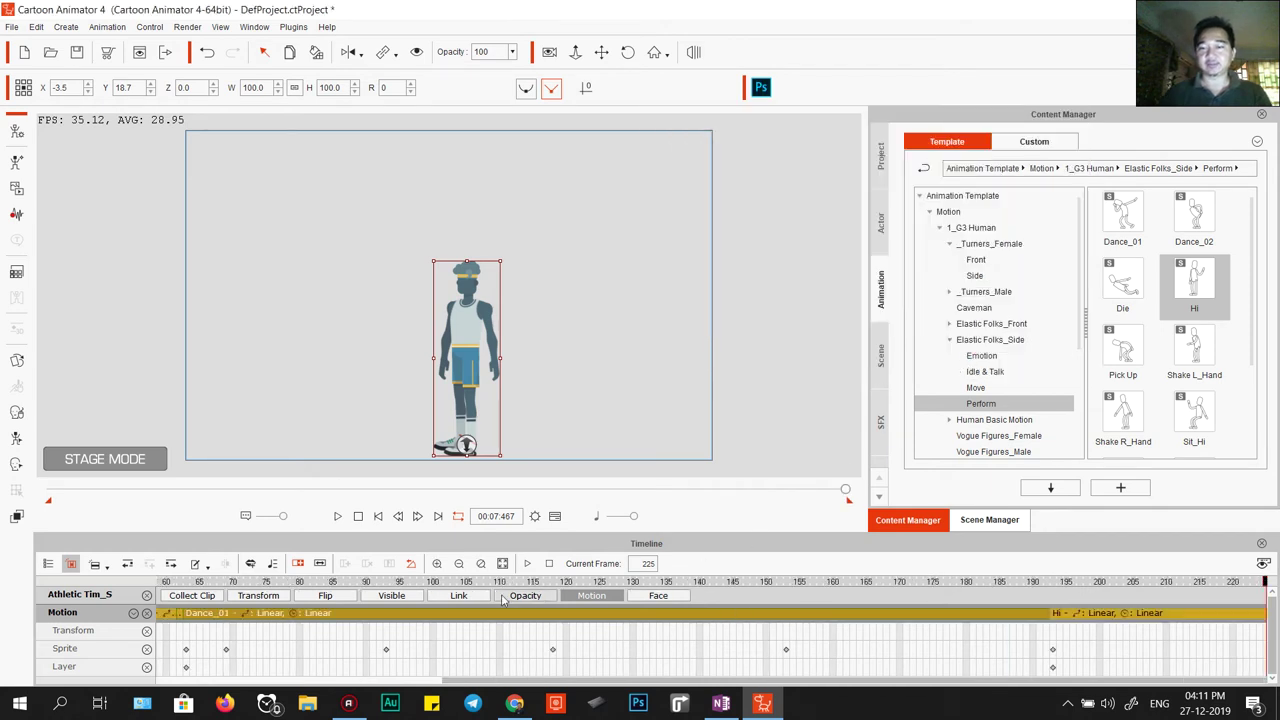
left_click(358, 516)
key("space")
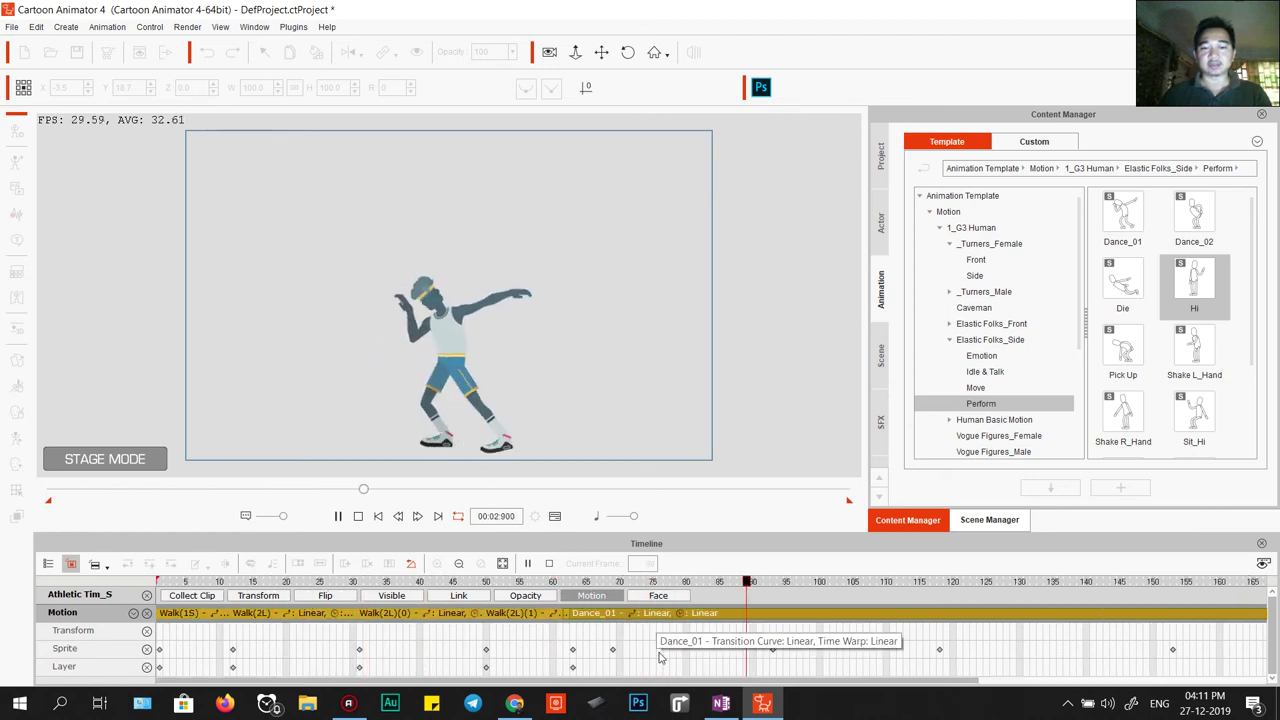
key("space")
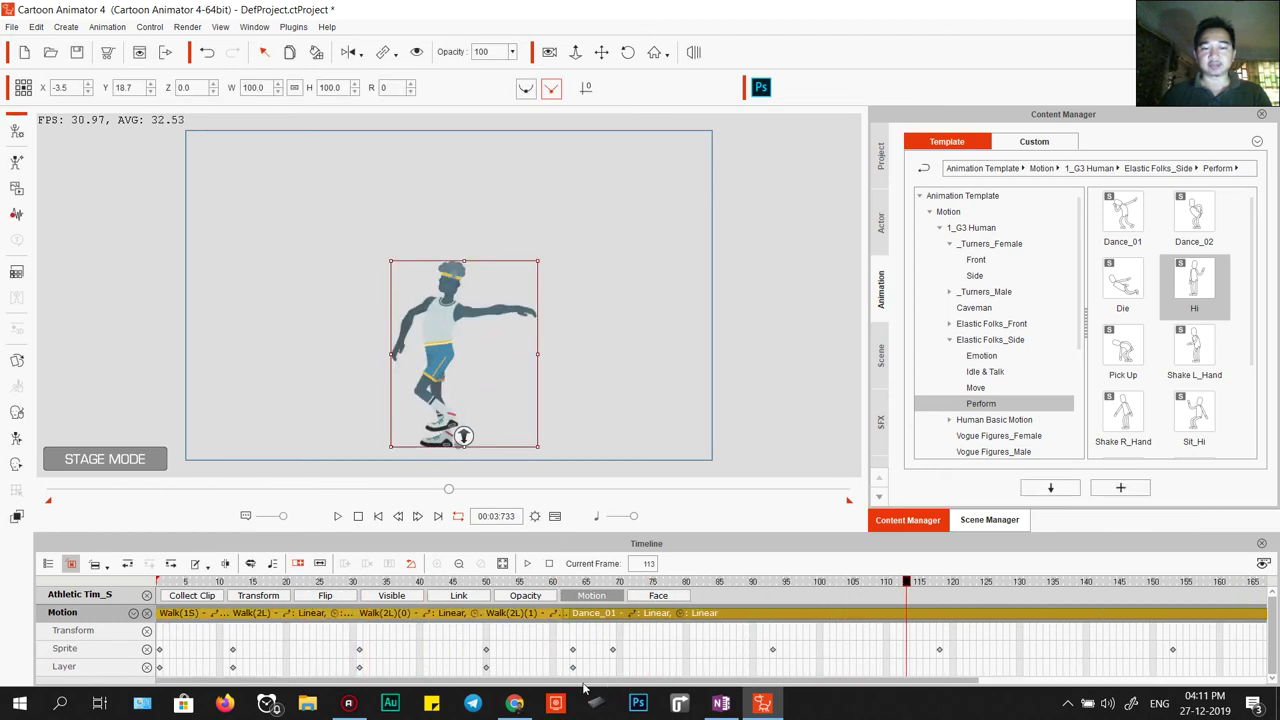
left_click_drag(327, 535, 419, 535)
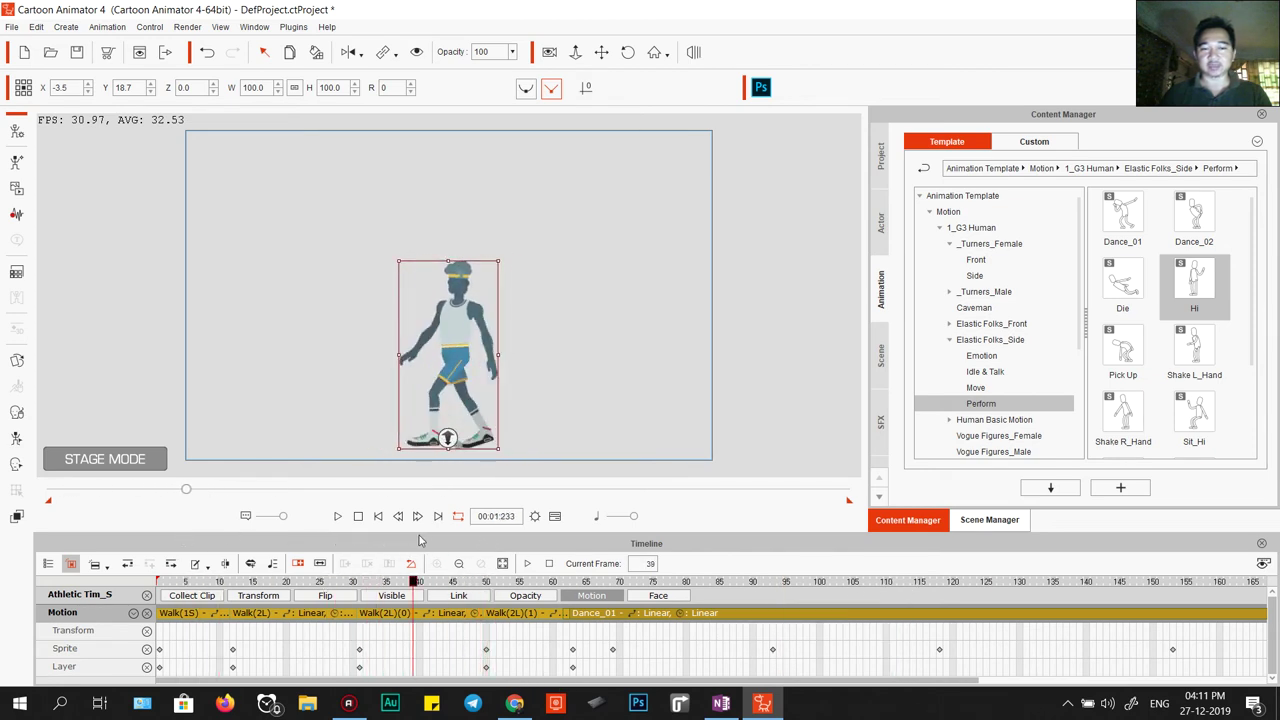
Play back the handover from the walk clips into the Dance_01 clip, restarting from about frame 28
mouse_move(511, 535)
left_mouse_down()
mouse_move(607, 535)
mouse_move(498, 540)
left_mouse_up()
key("space")
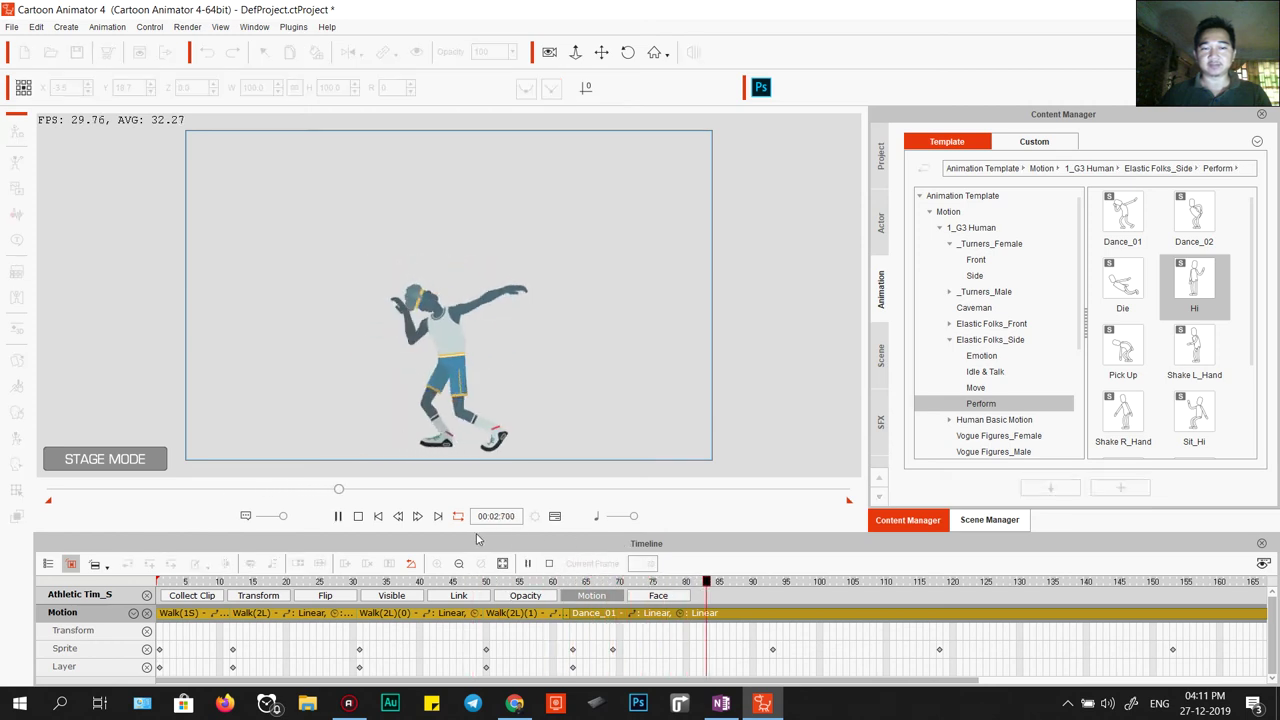
key("space")
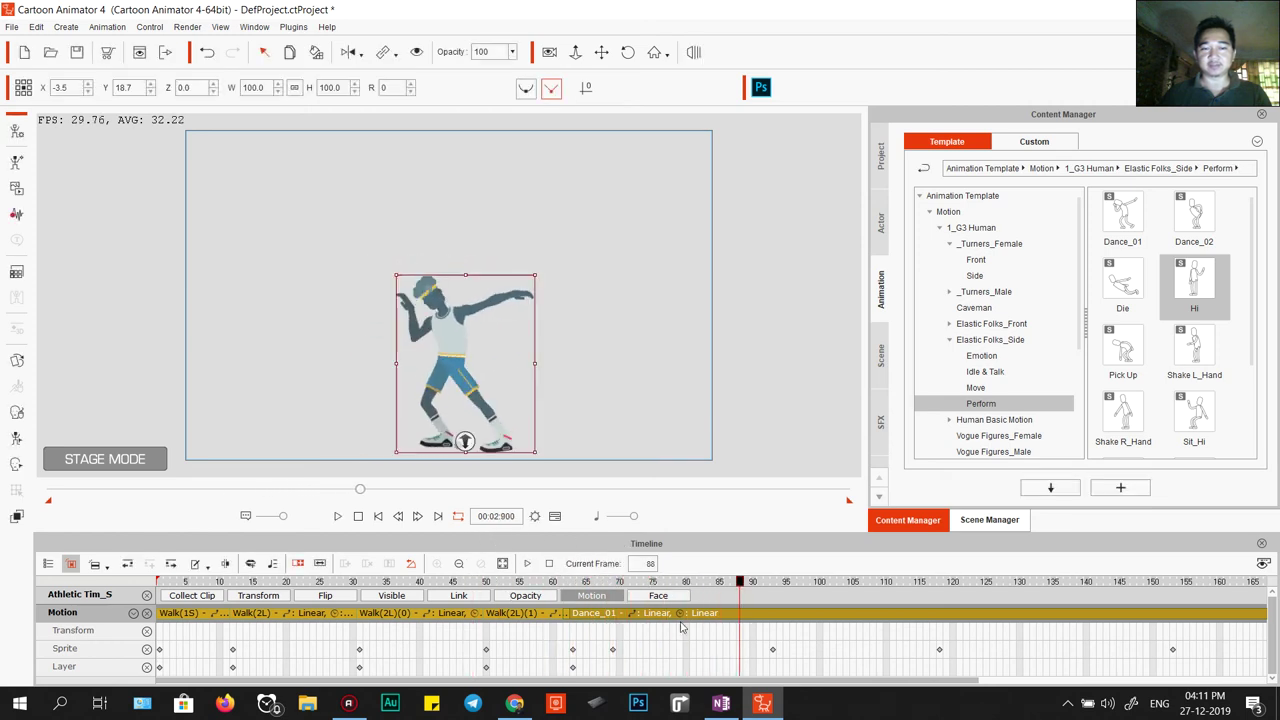
left_click(345, 584)
key("space")
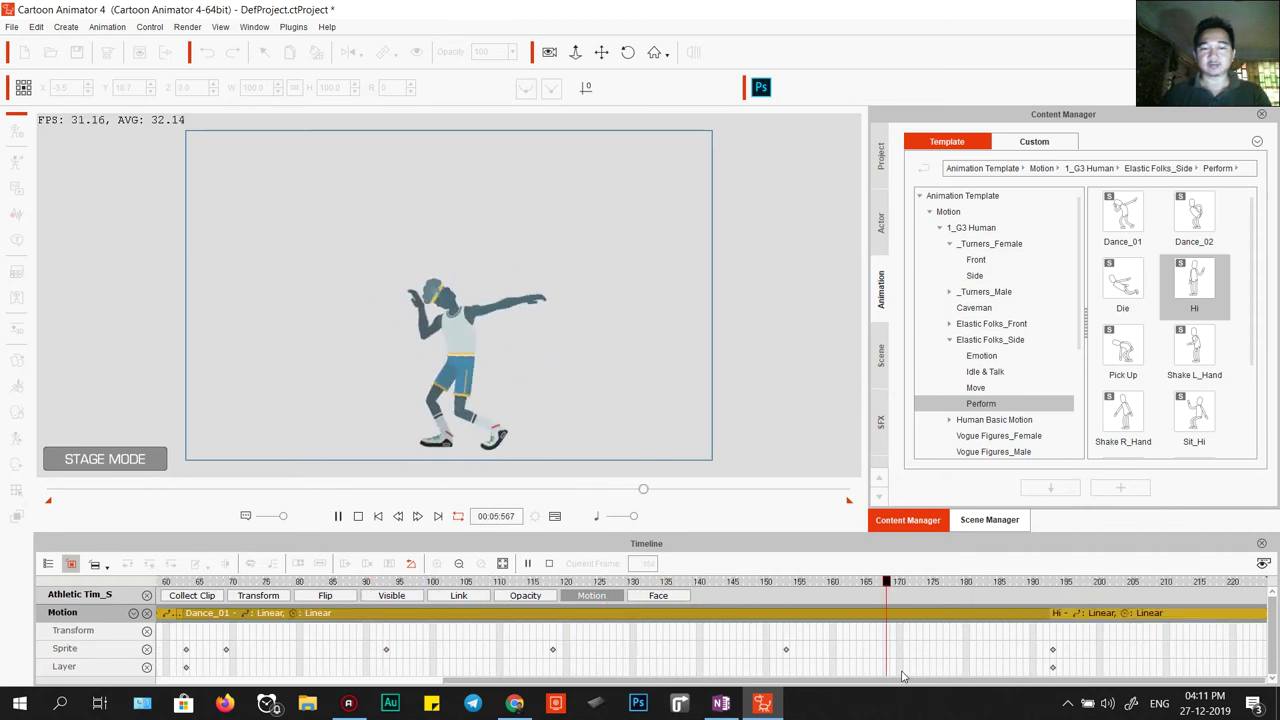
Scrub back to frame 186 and replay the cut from Dance_01 into the Hi motion
key("space")
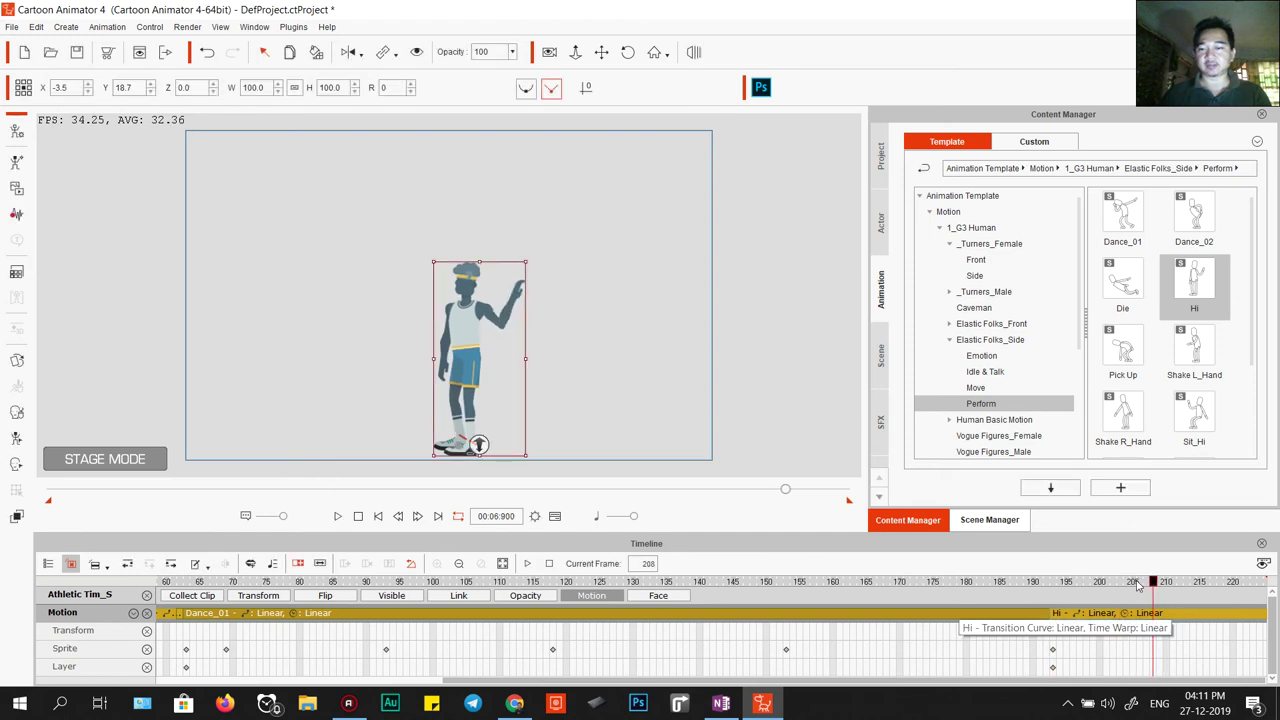
left_click_drag(1150, 582, 1007, 582)
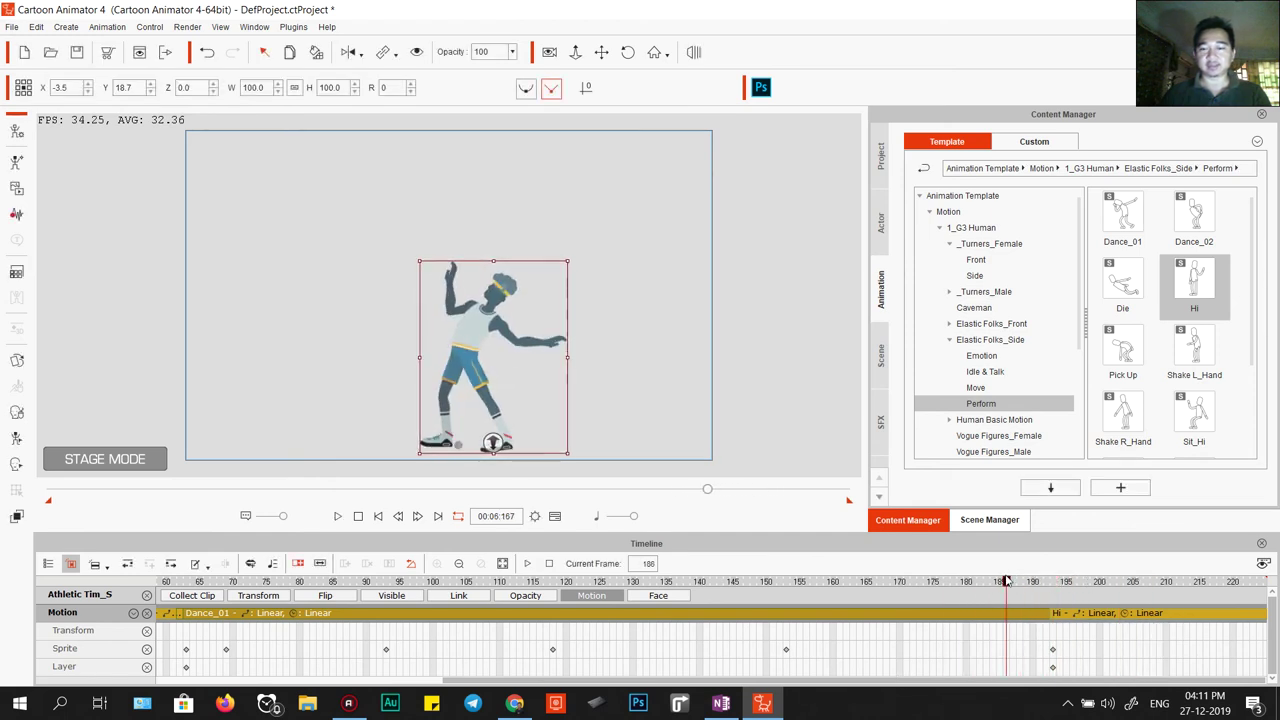
key("space")
left_click(1007, 582)
key("space")
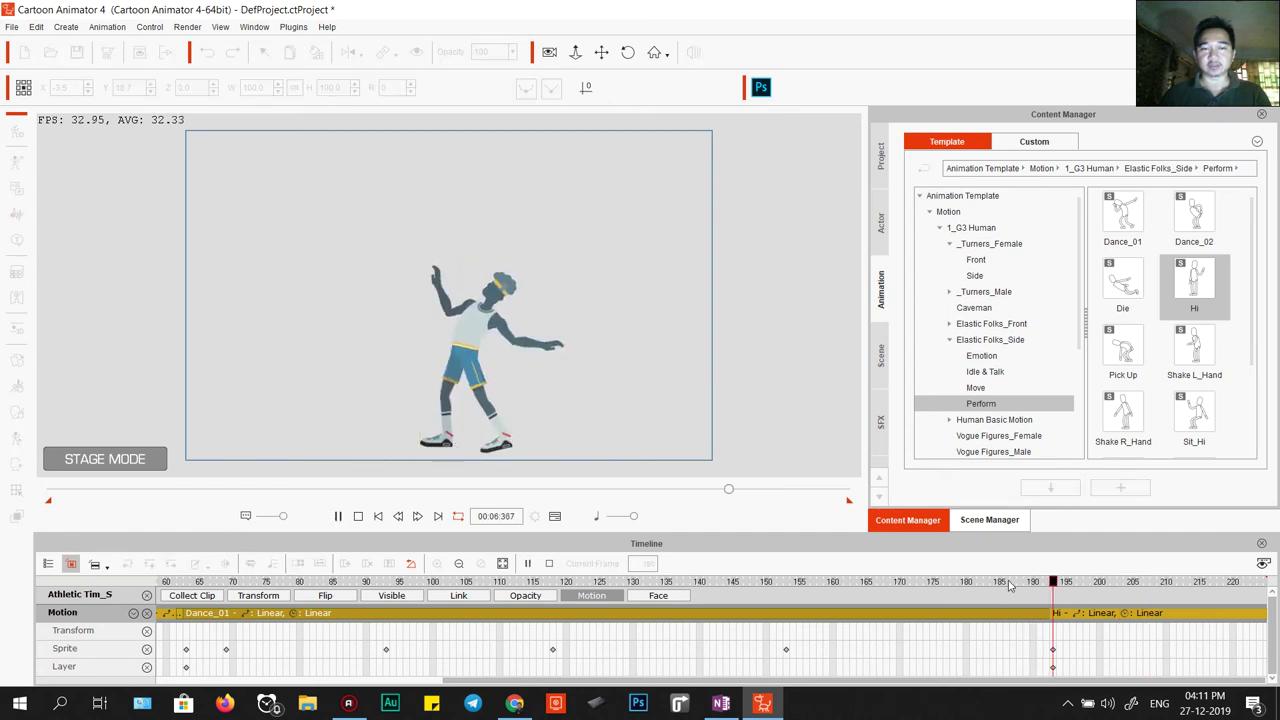
key("space")
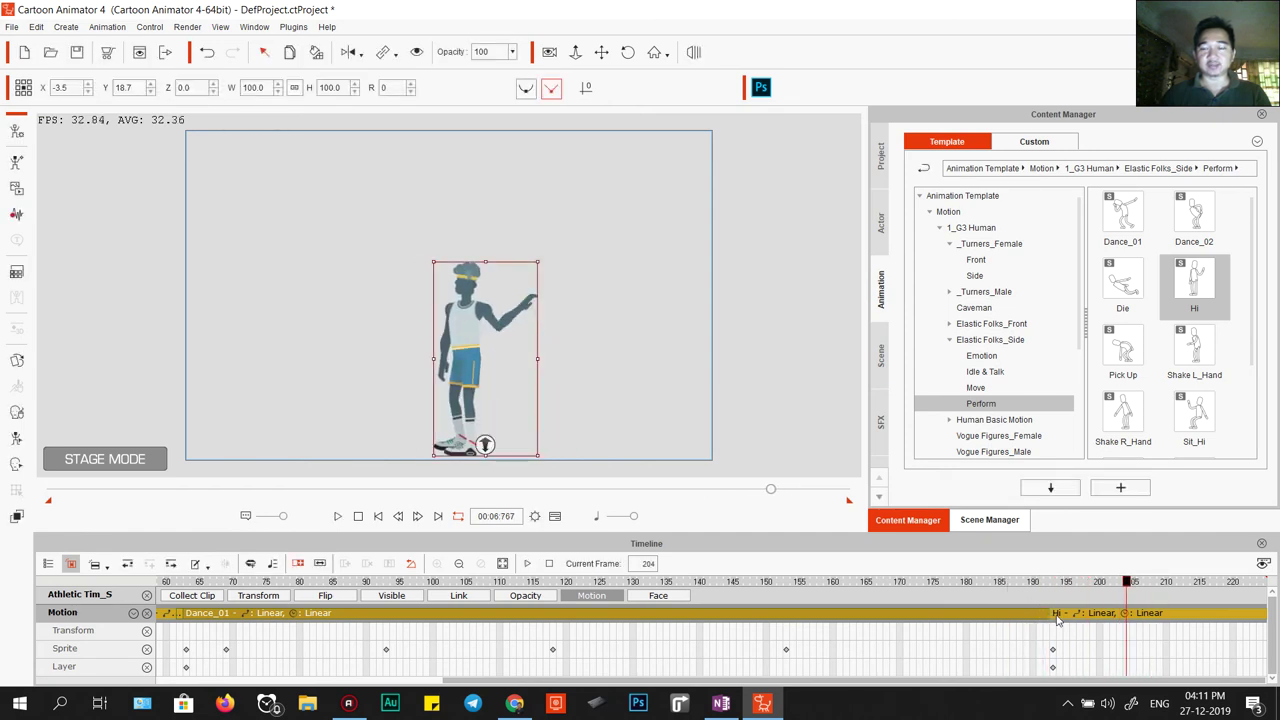
Select the Hi clip on the Motion track and examine its boundary with Dance_01
left_click(1063, 620)
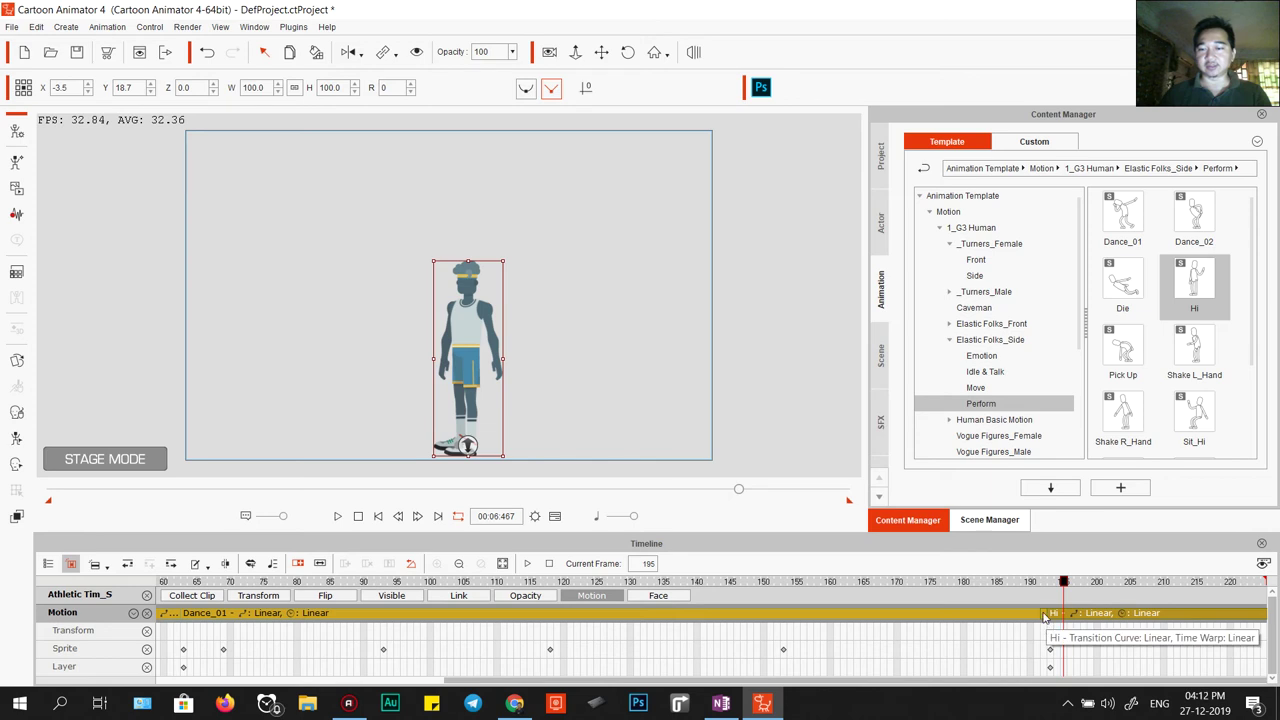
left_click(1043, 640)
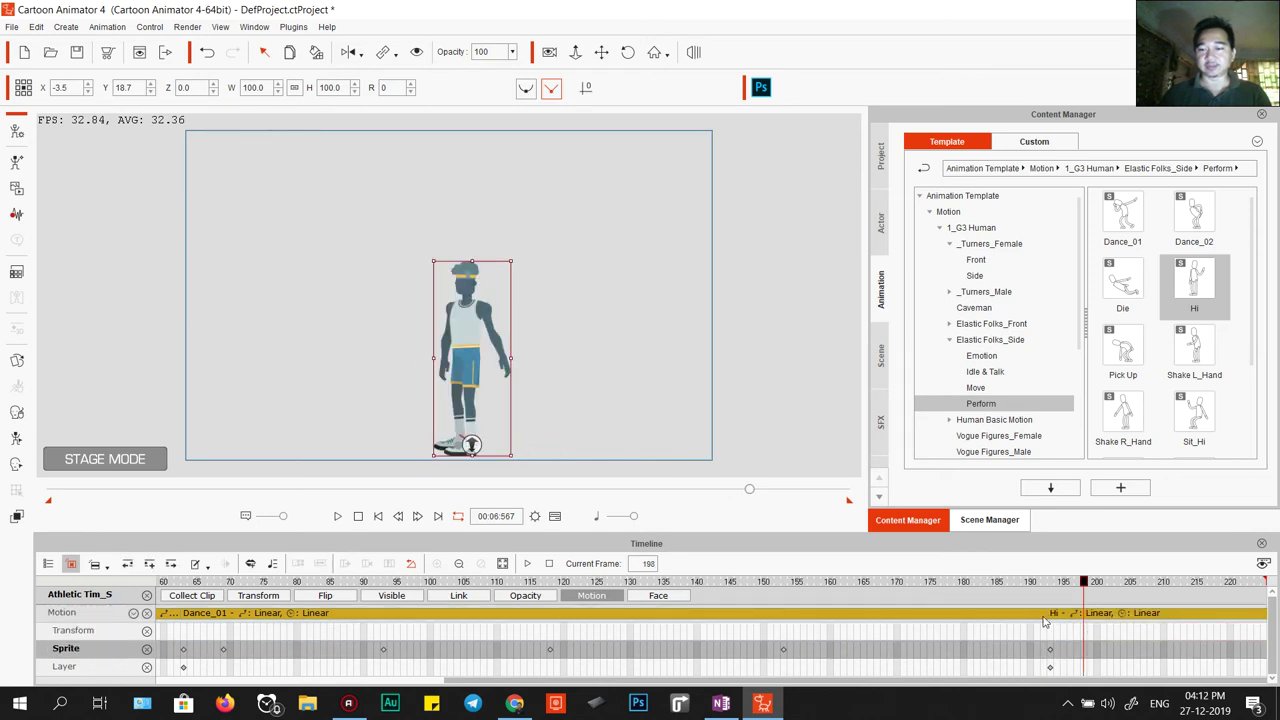
left_click(1055, 613)
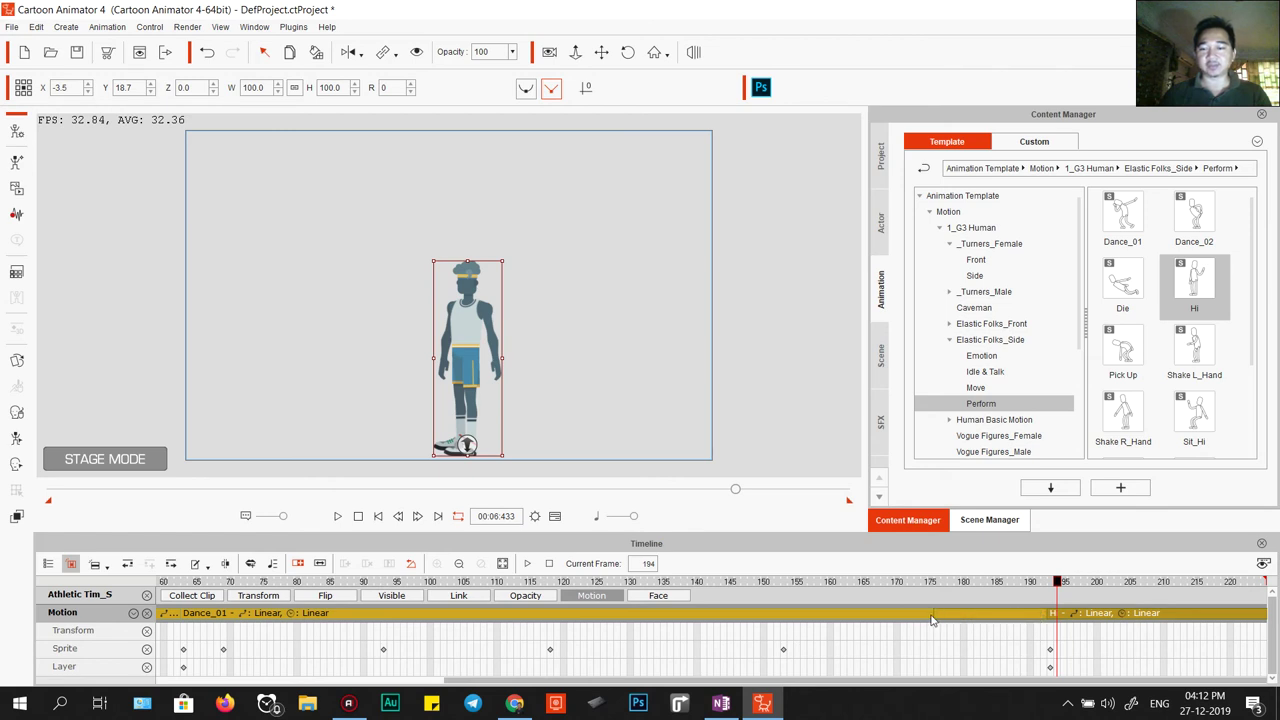
Replay the last part of Dance_01 to check how abruptly it changes into the Hi pose
key("space")
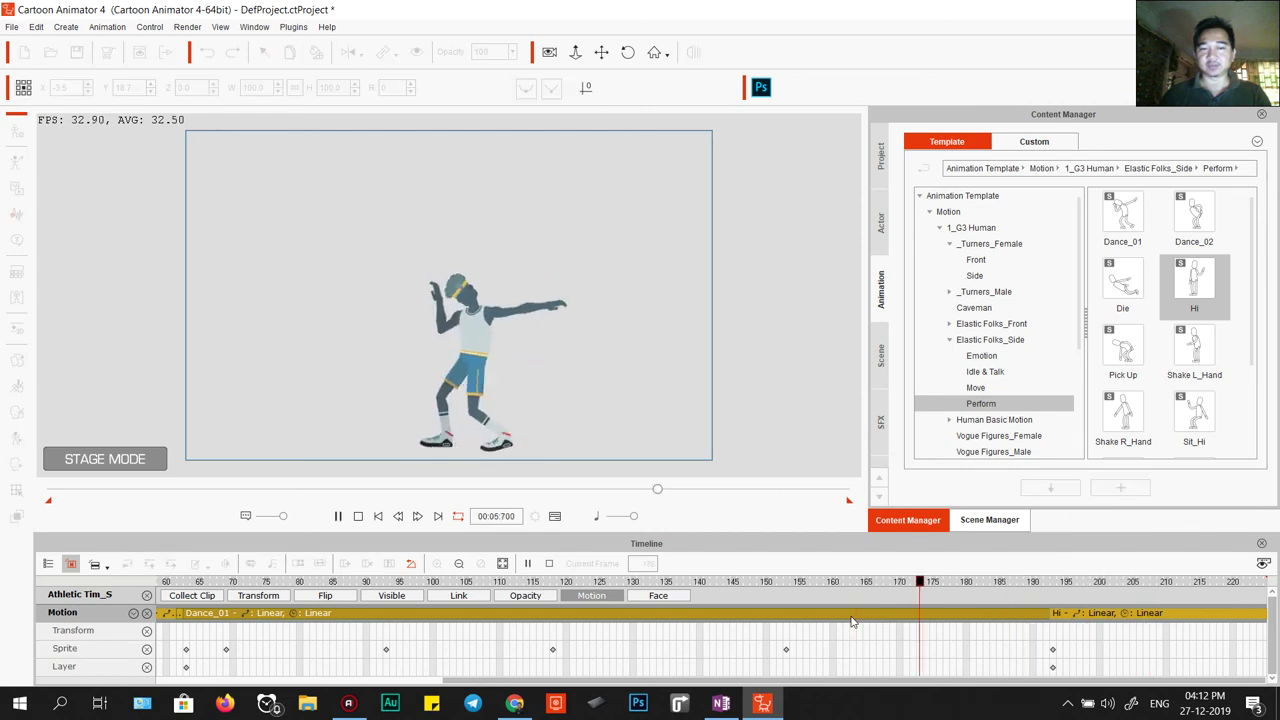
key("space")
key("space")
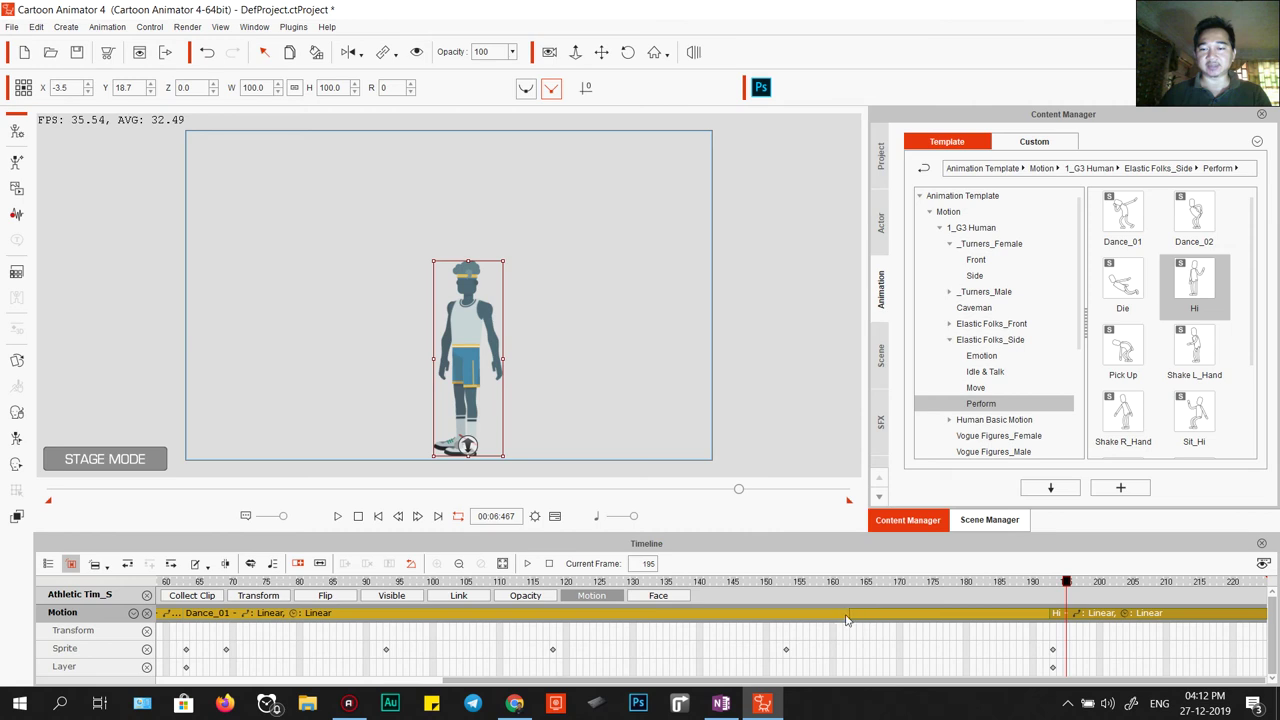
key("space")
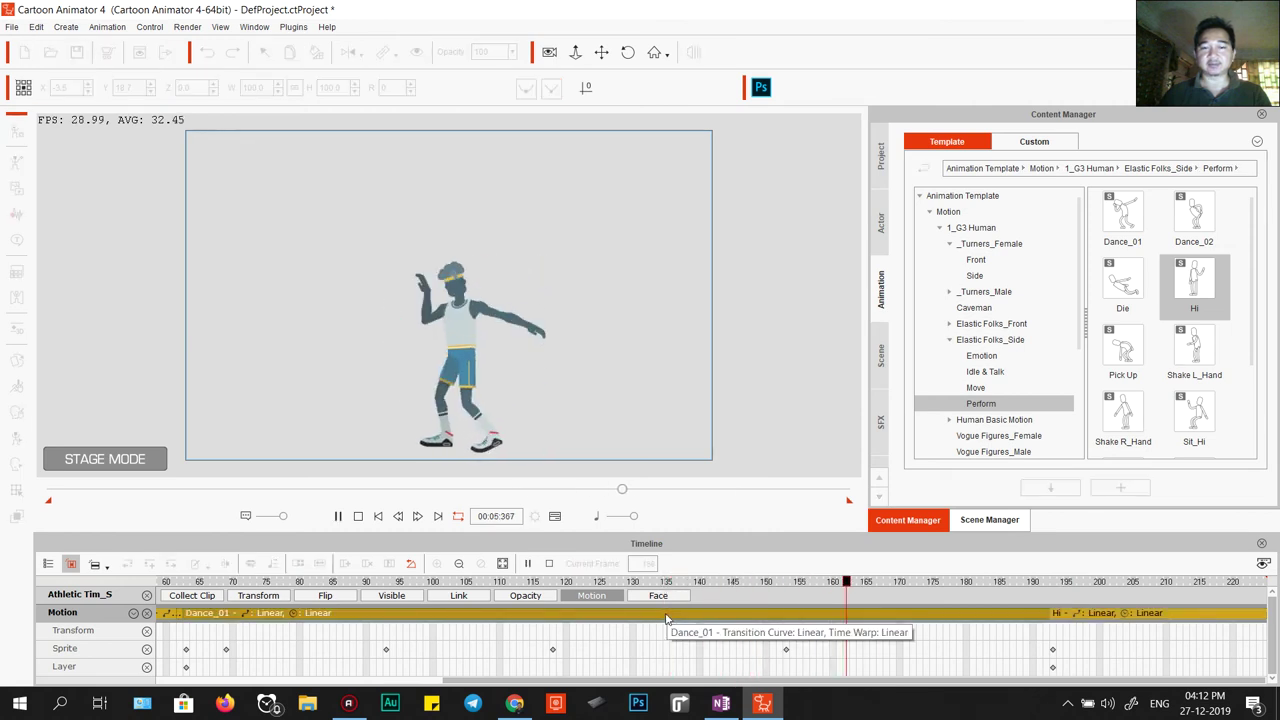
key("space")
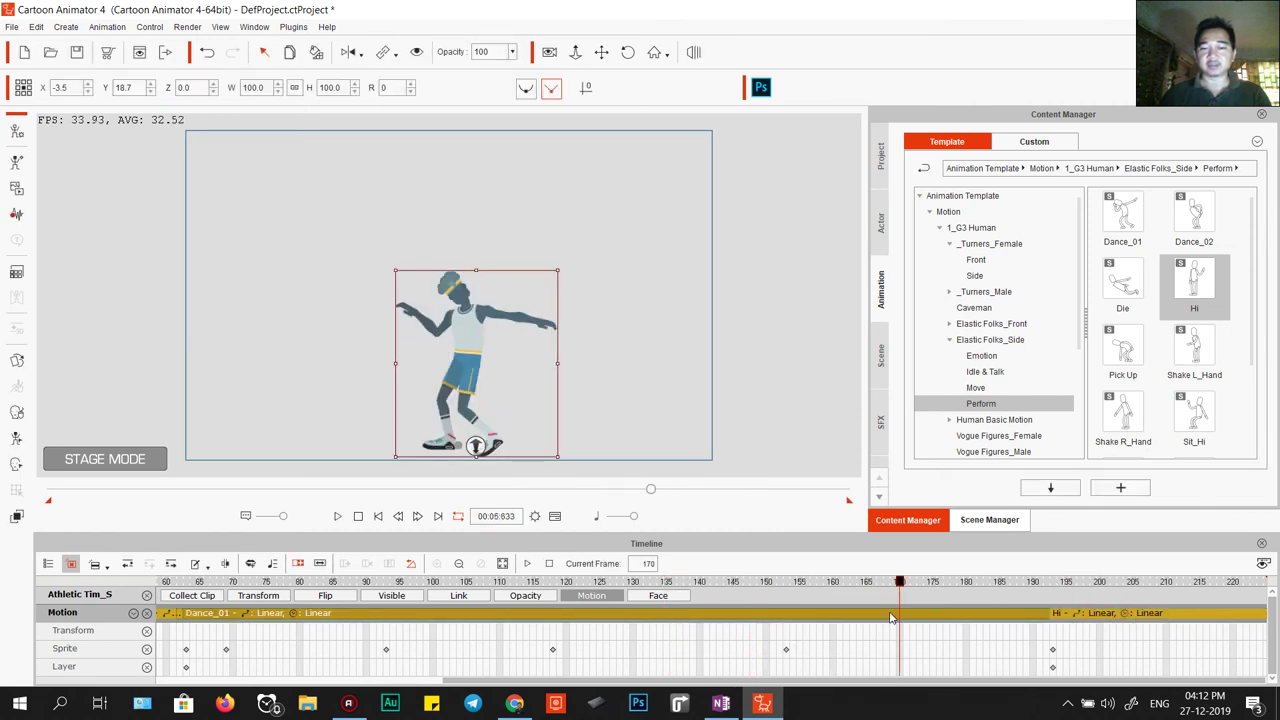
Compare the first Hi pose with the end of Dance_01, playing from about frame 153 into the greeting
left_click(1068, 617)
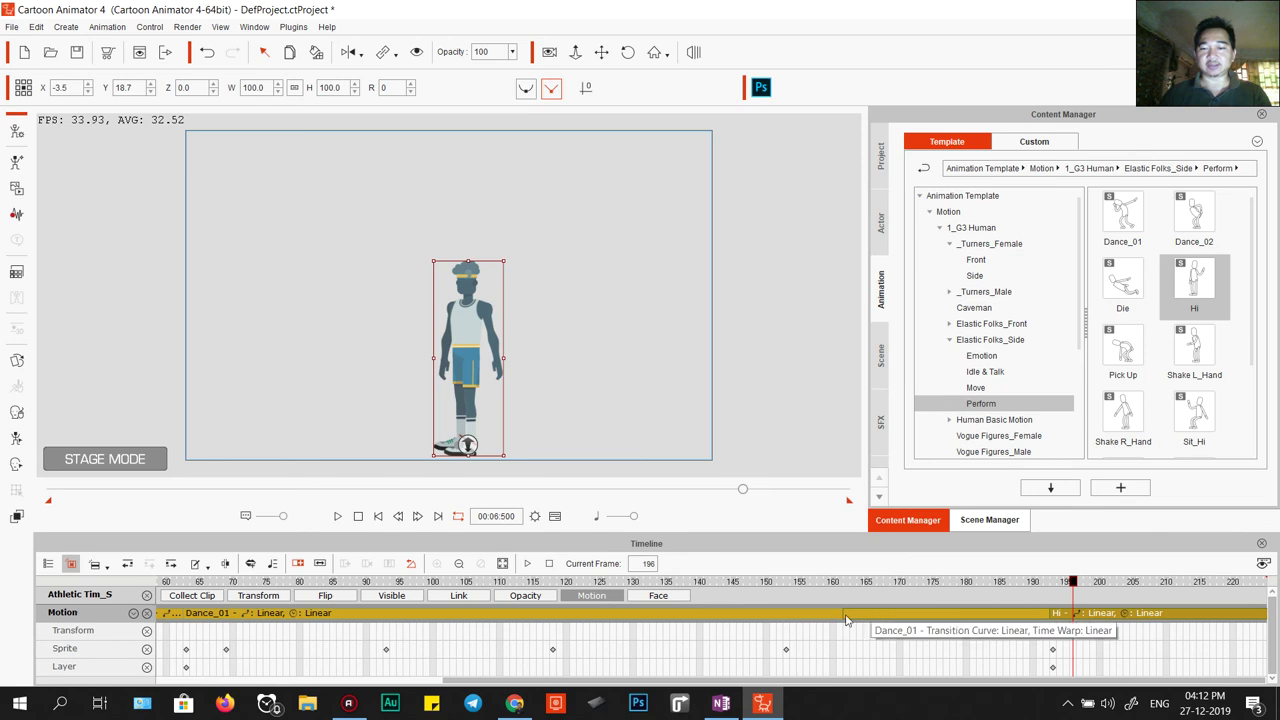
left_click(788, 617)
key("space")
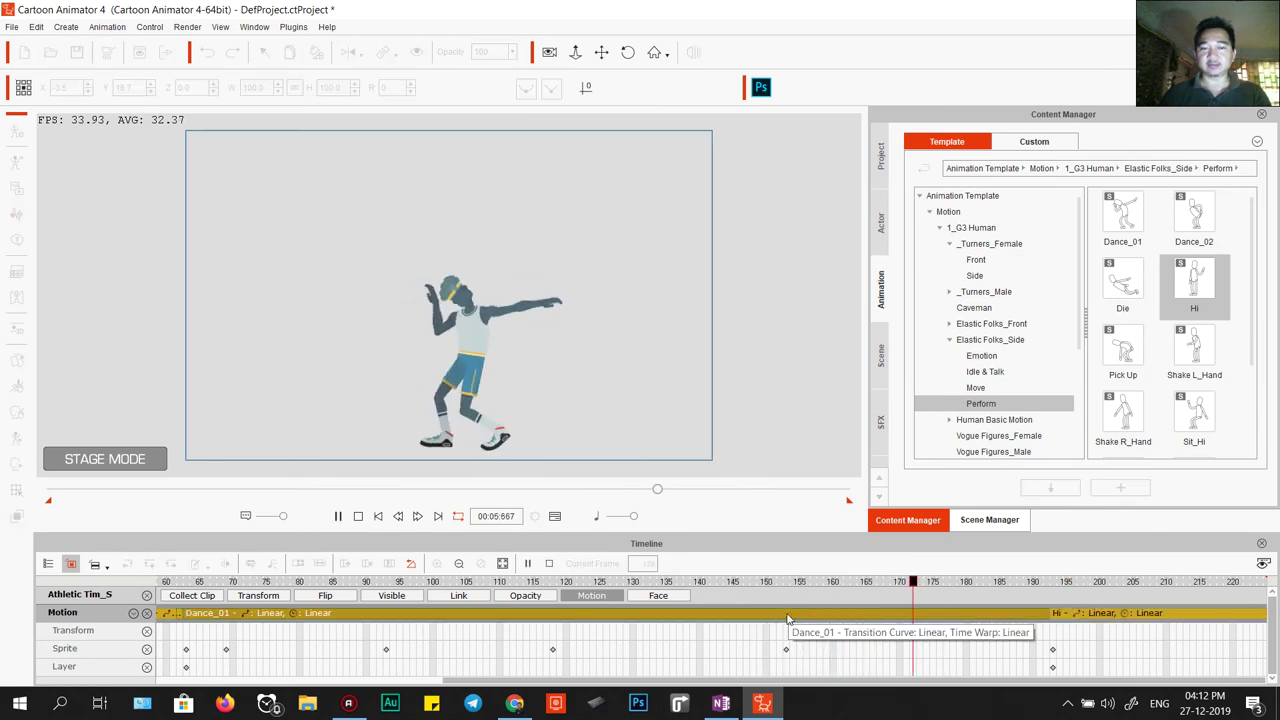
left_click(788, 617)
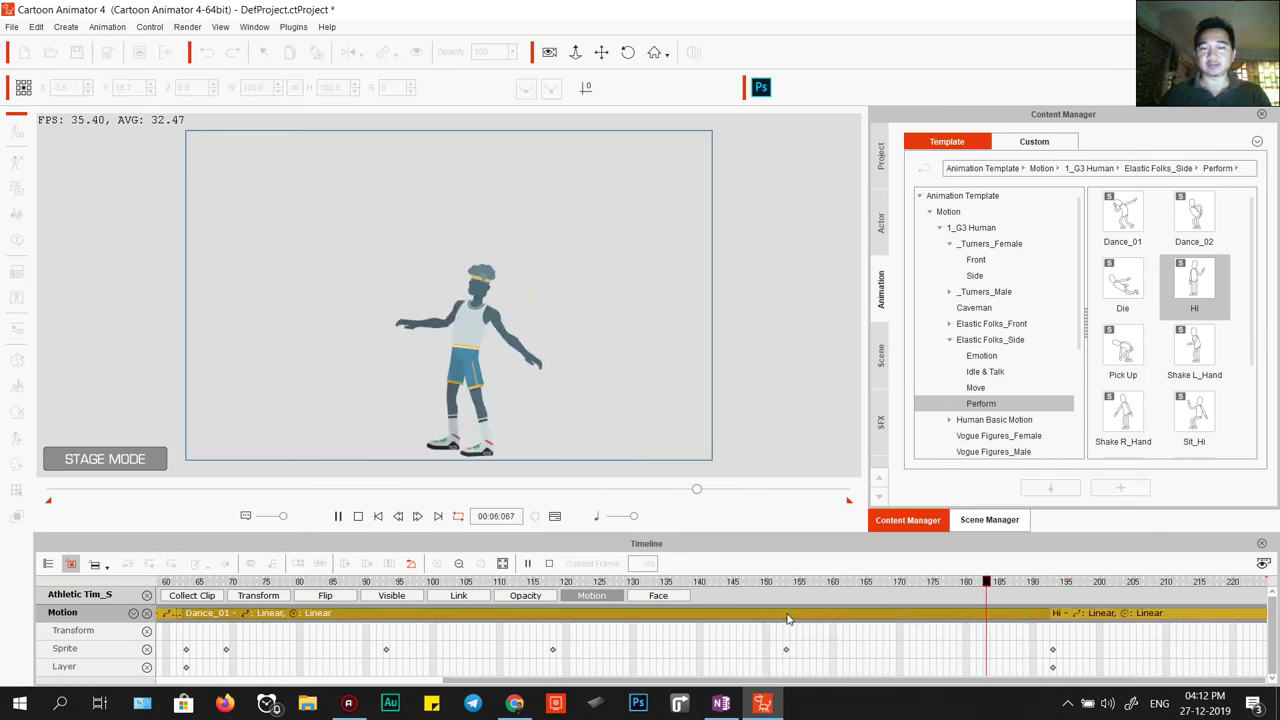
key("space")
Return to the Walk(2L)(0) clip and play from there to review the change from walking to Dance_01
left_click_drag(635, 683, 355, 683)
left_click(388, 617)
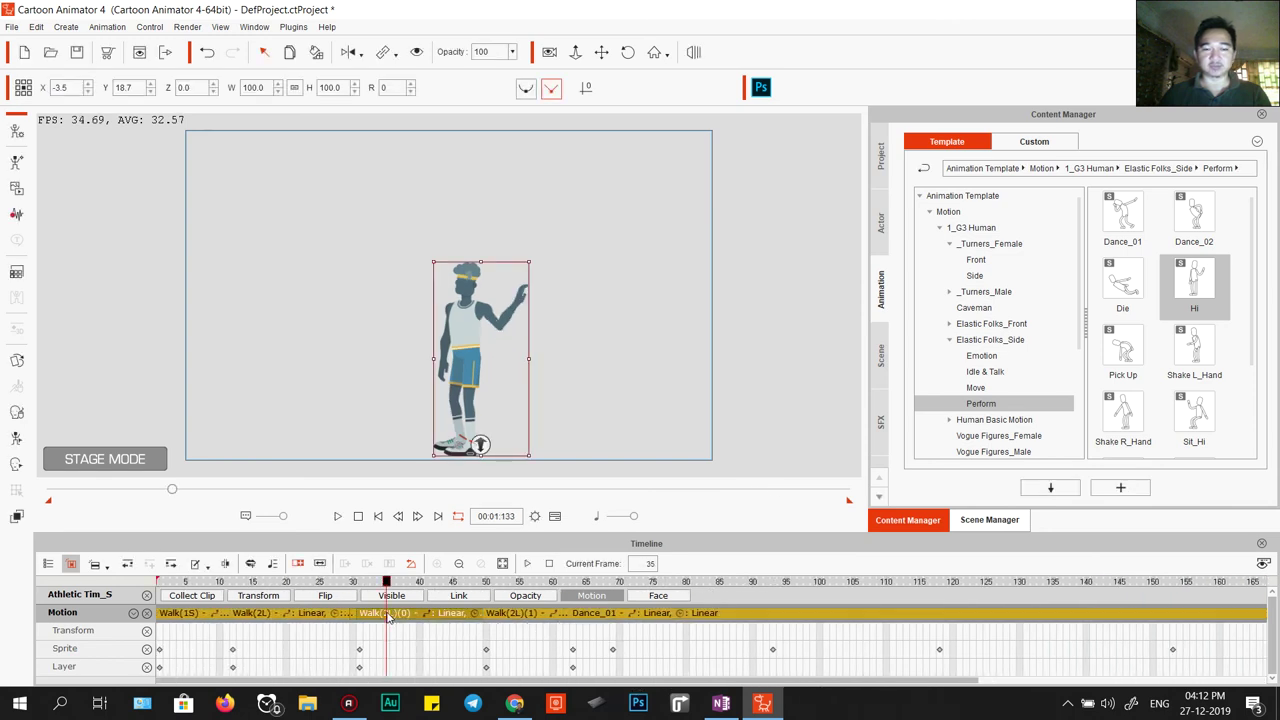
key("space")
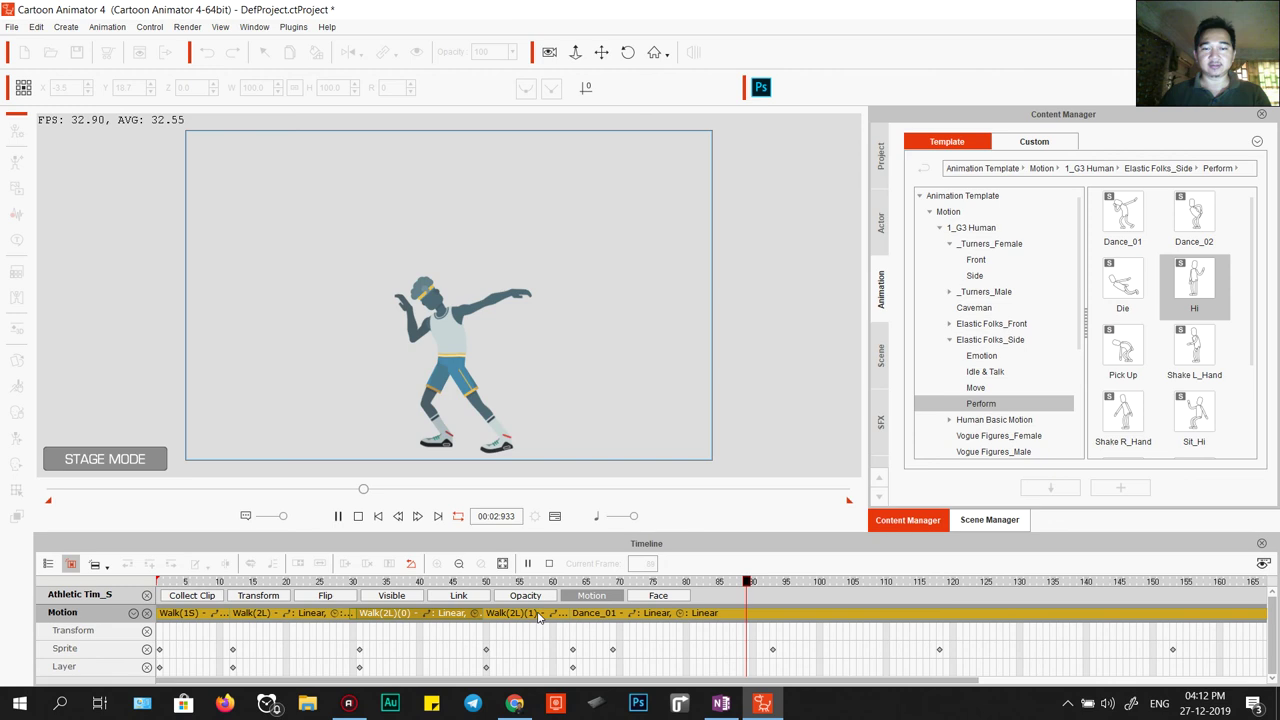
left_click(573, 617)
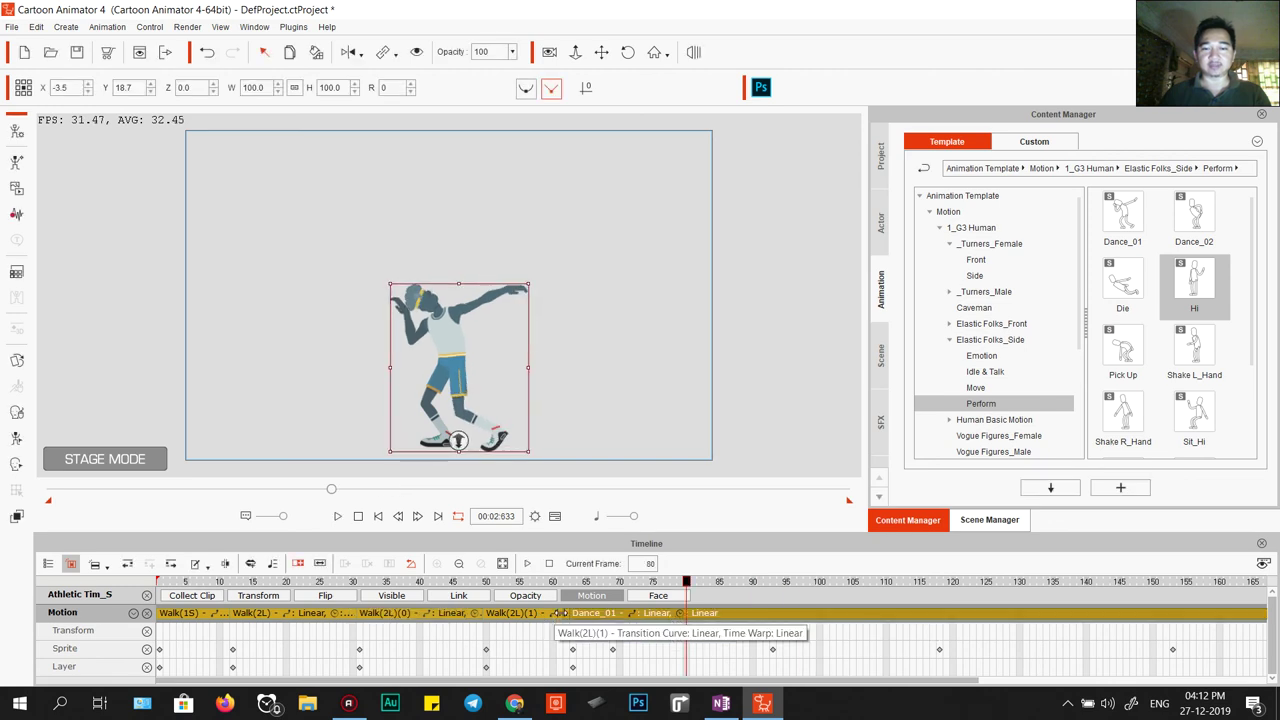
key("space")
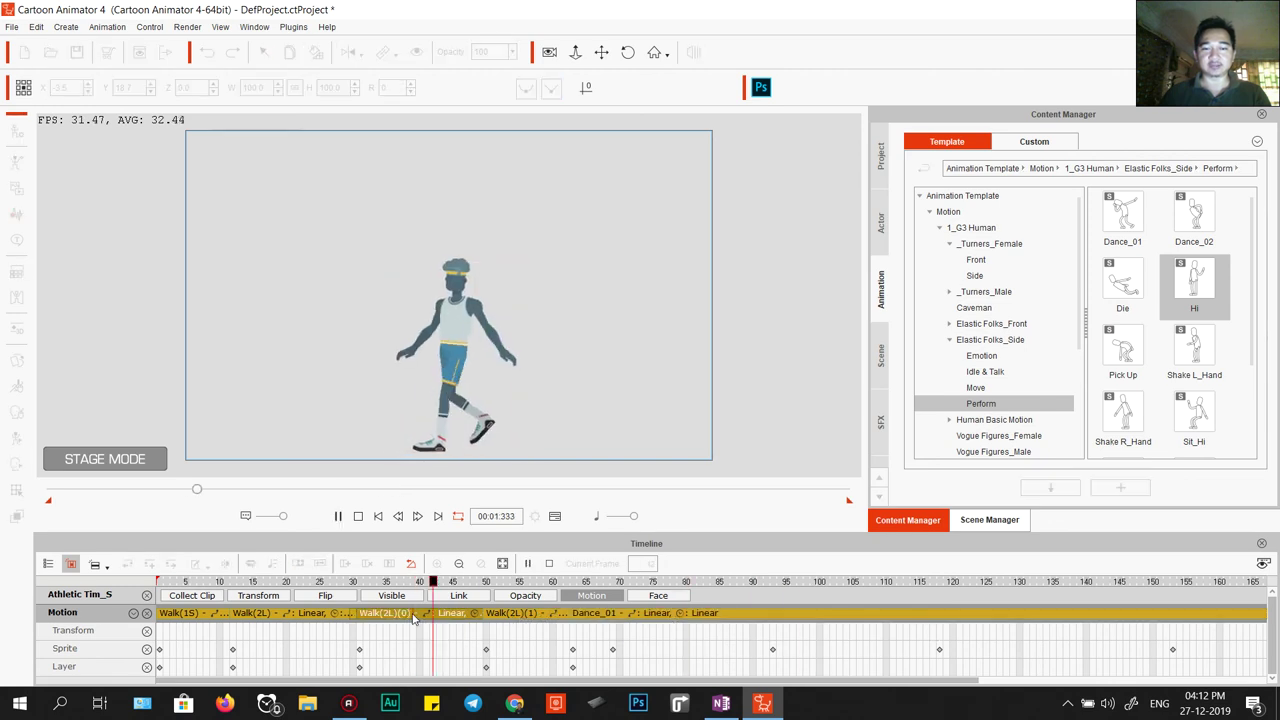